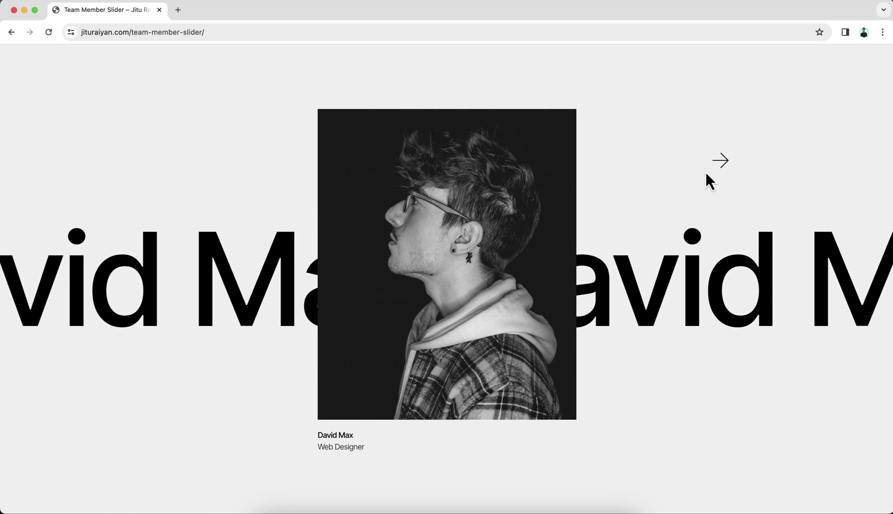
Browse the live slider forward to David Max, back to Sofia Lia, then forward again to David Max.
left_click(690, 183)
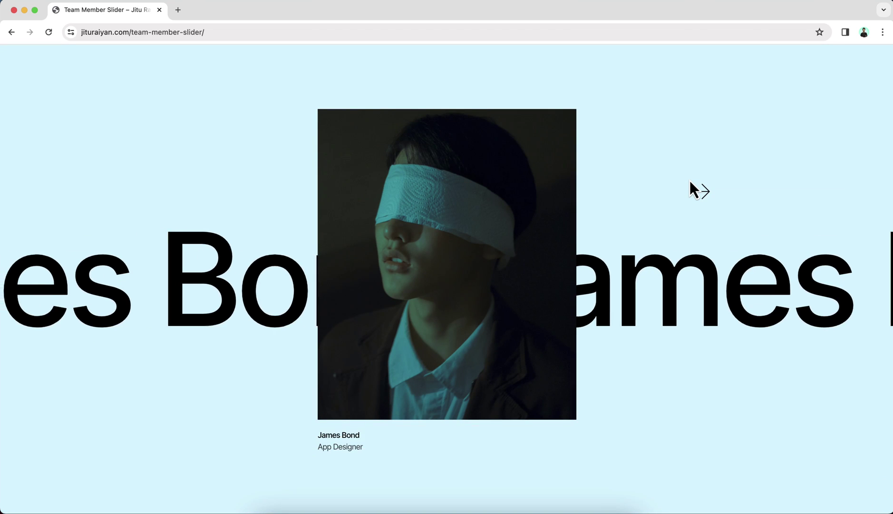
left_click(690, 181)
left_click(690, 180)
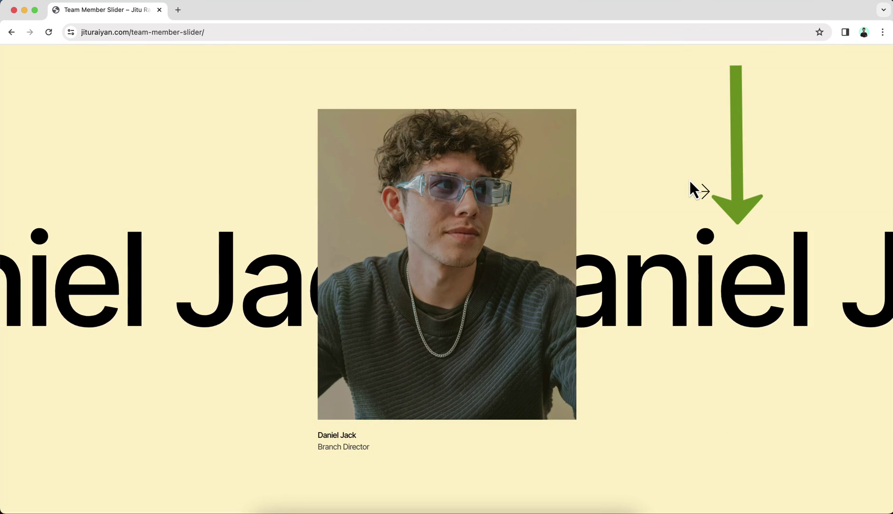
left_click(690, 181)
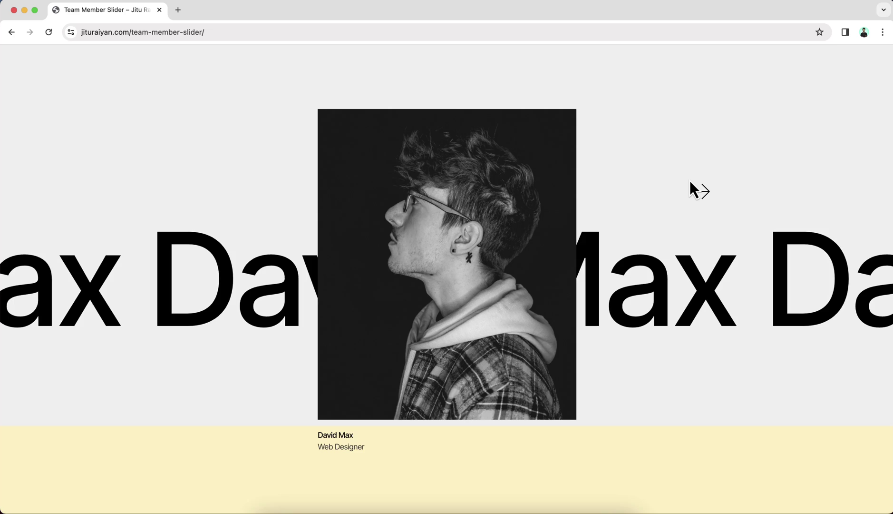
left_click(173, 166)
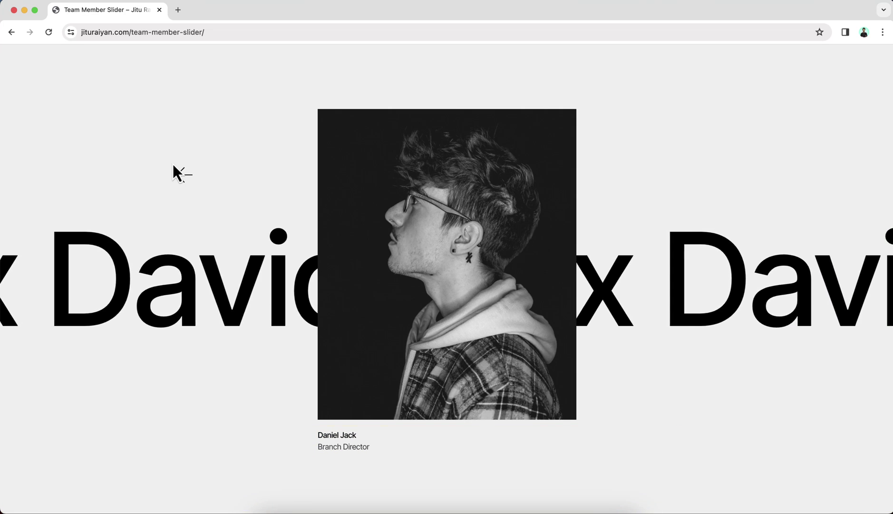
left_click(173, 165)
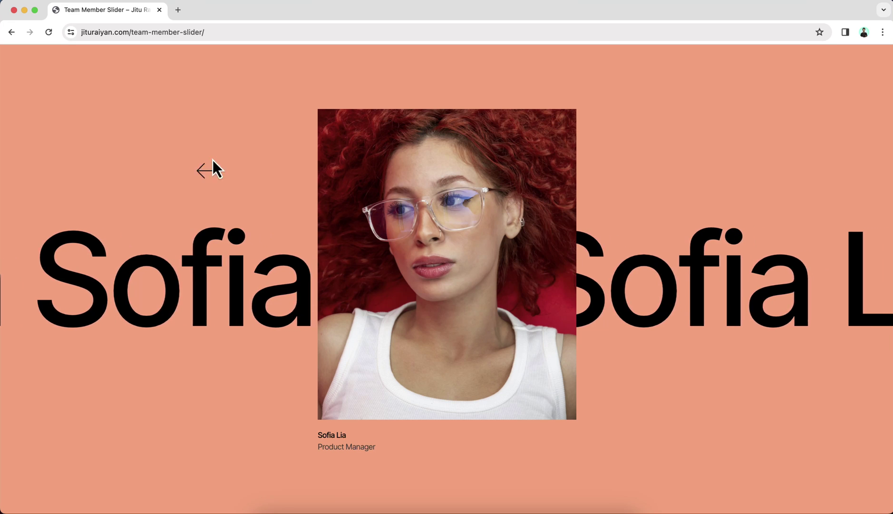
left_click(656, 162)
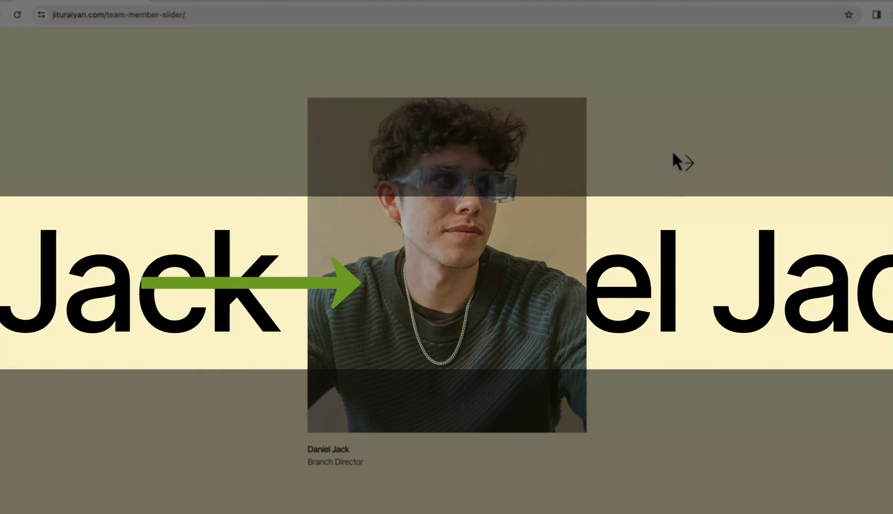
left_click(674, 153)
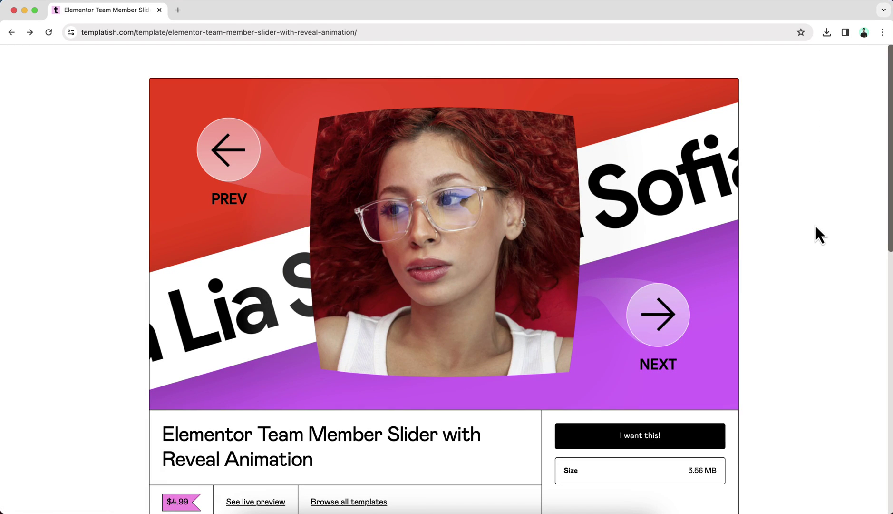
scroll(815, 224, "down", 15)
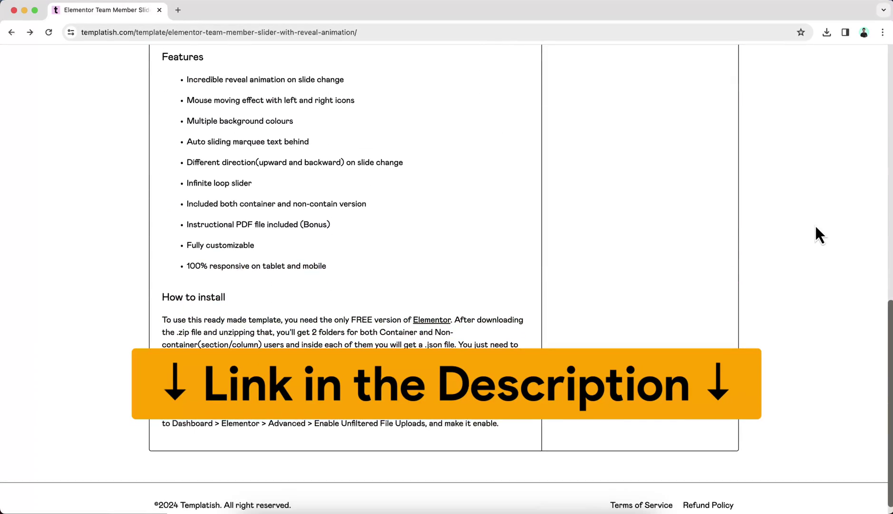
scroll(816, 224, "up", 12)
scroll(815, 223, "up", 3)
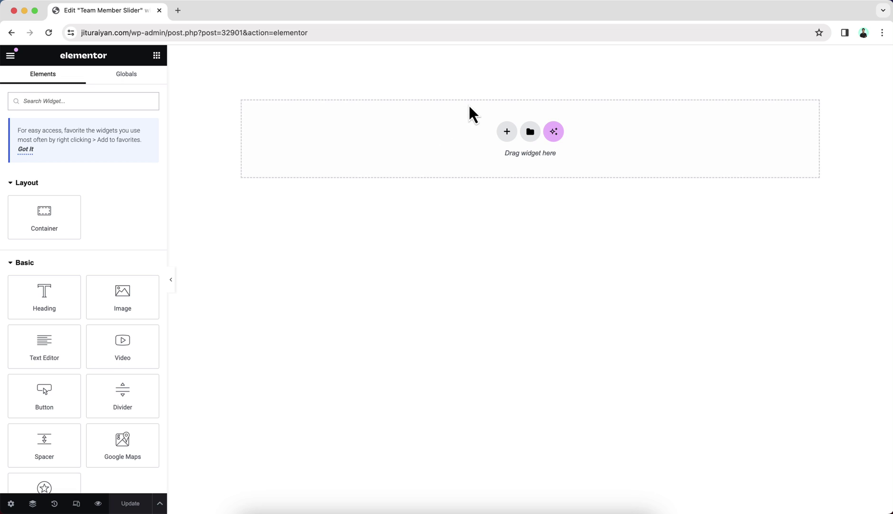
Add a single-column vertical container with Content Width Full Width and padding 0.
left_click(504, 133)
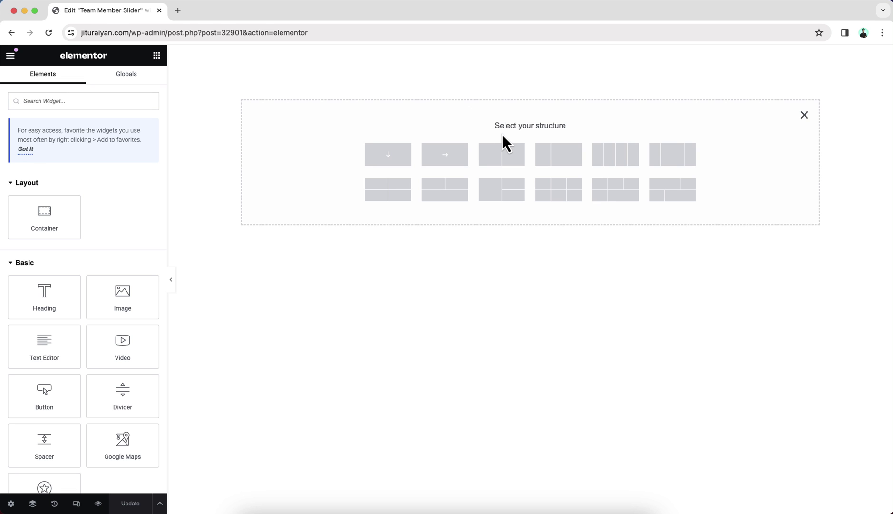
left_click(383, 160)
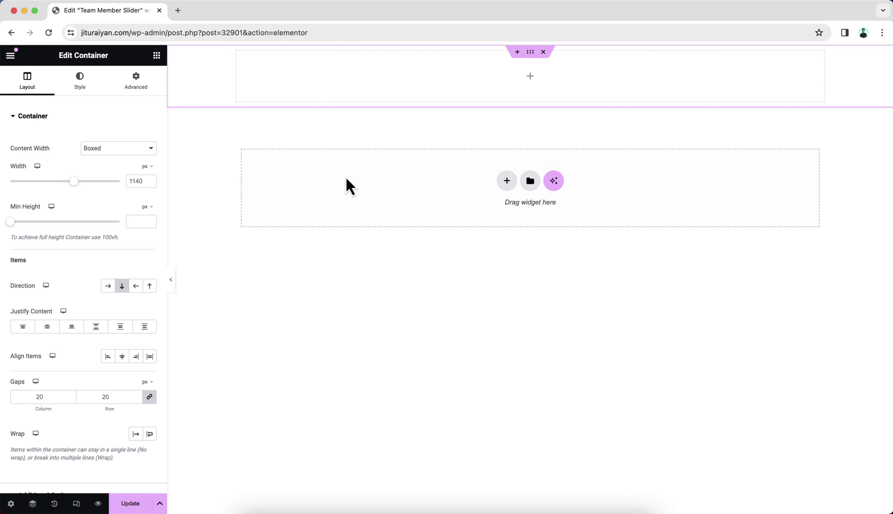
left_click(122, 153)
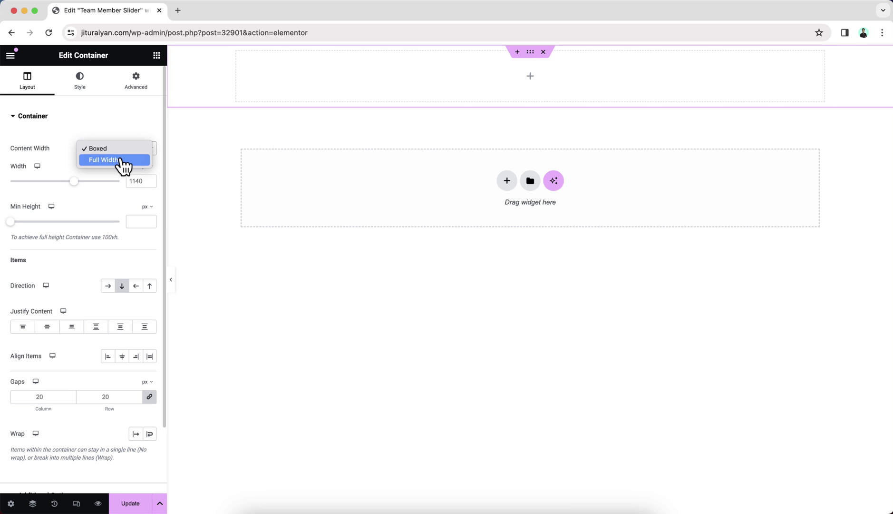
left_click(120, 159)
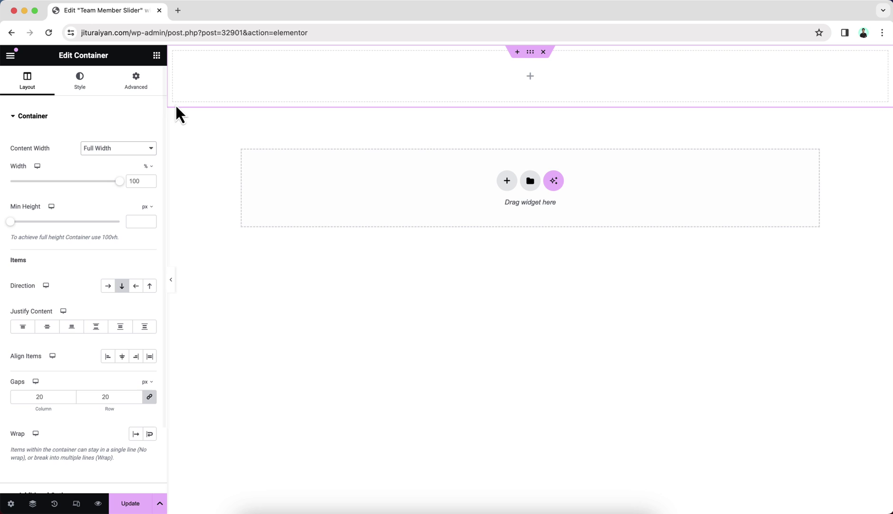
left_click(138, 85)
left_click(117, 191)
type("0")
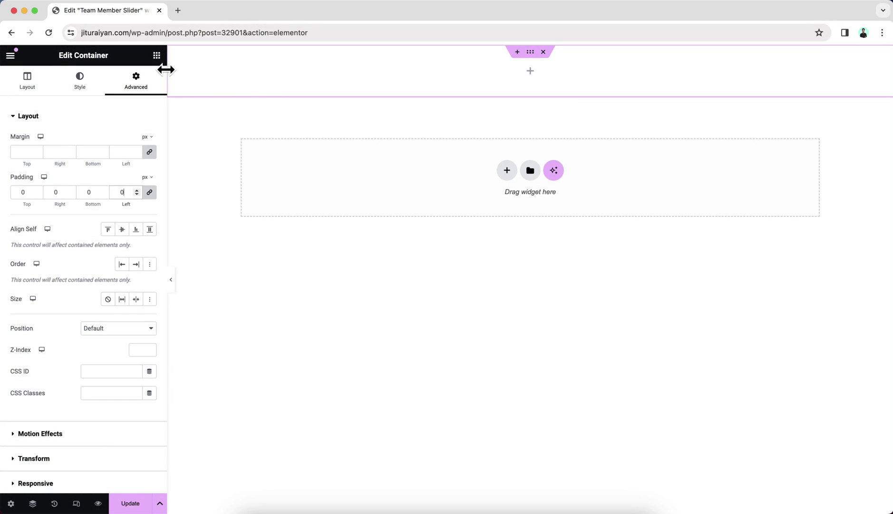
Drop a container into the first one, set to Full Width with Min Height 100 vh.
left_click(157, 56)
left_click_drag(30, 226, 238, 87)
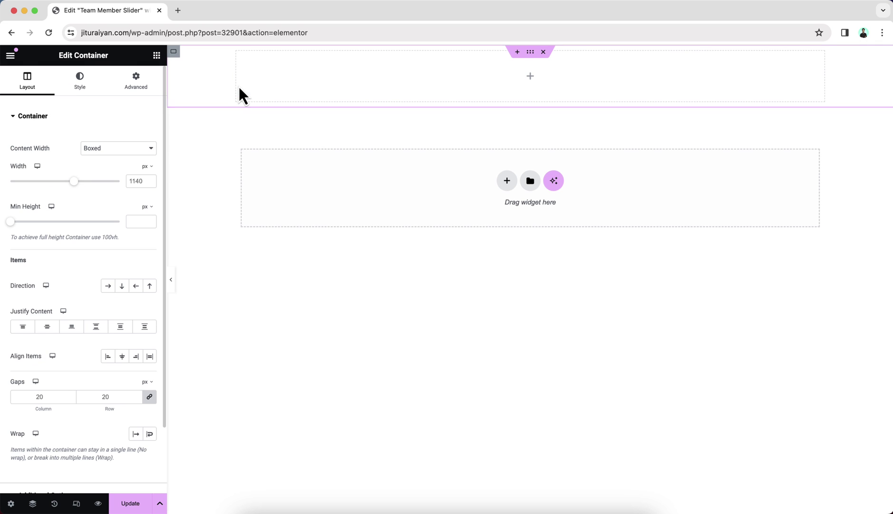
left_click(135, 151)
left_click(114, 160)
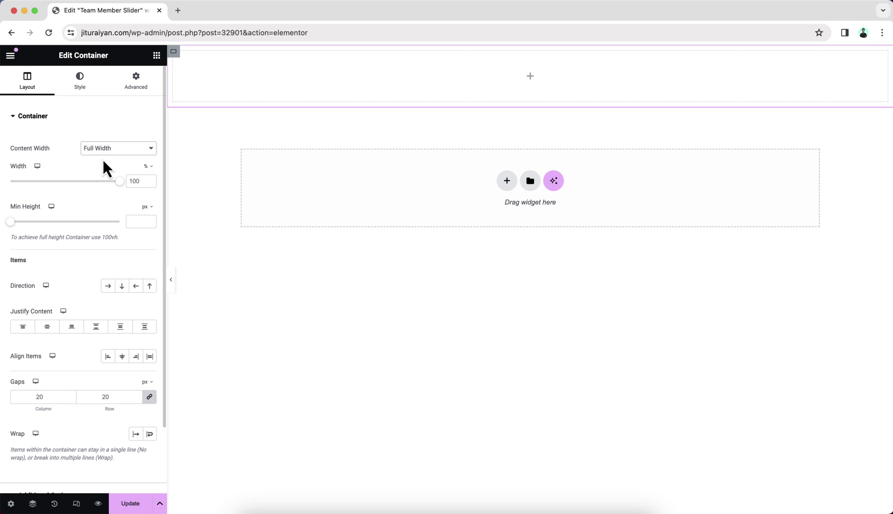
left_click(145, 253)
left_click(134, 221)
type("100")
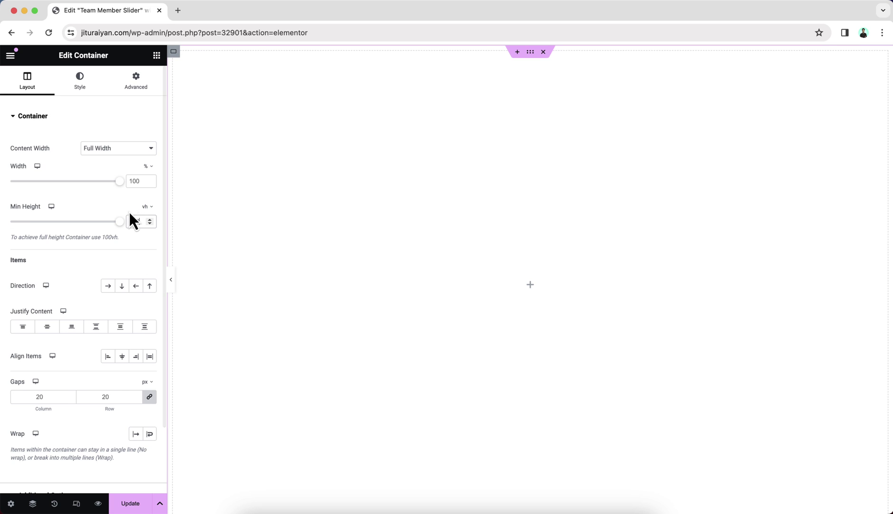
In Navigator, copy the inner container and paste the copy inside it.
right_click(357, 128)
left_click(399, 383)
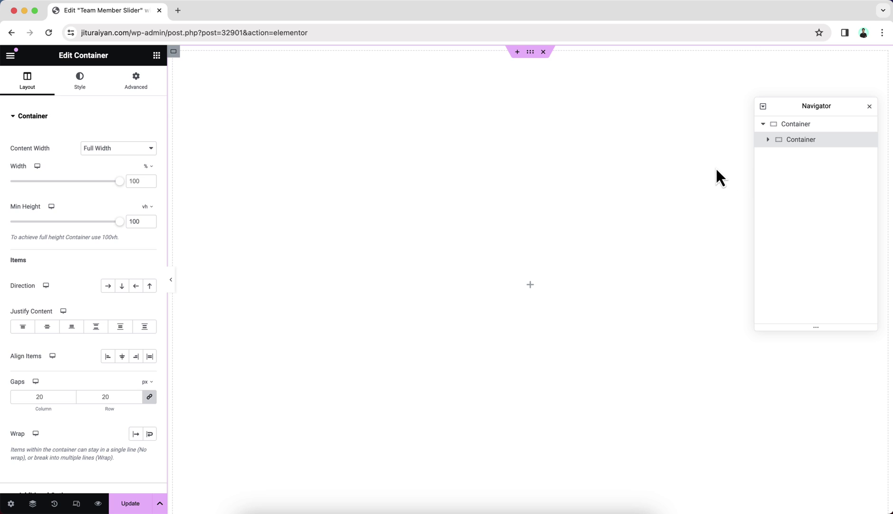
right_click(795, 141)
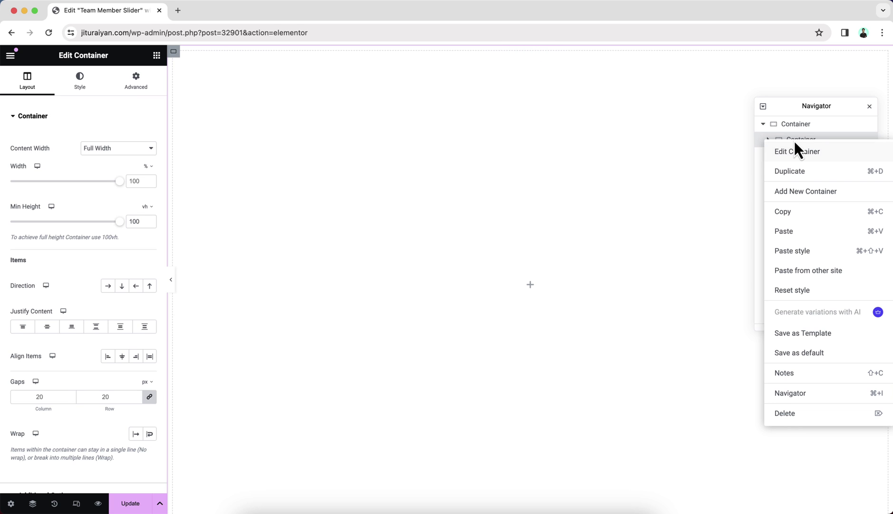
left_click(791, 209)
right_click(796, 143)
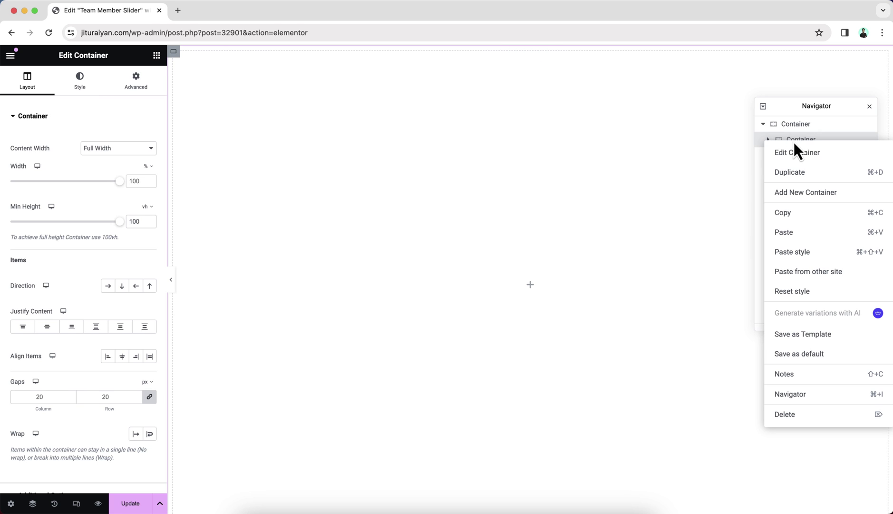
left_click(795, 228)
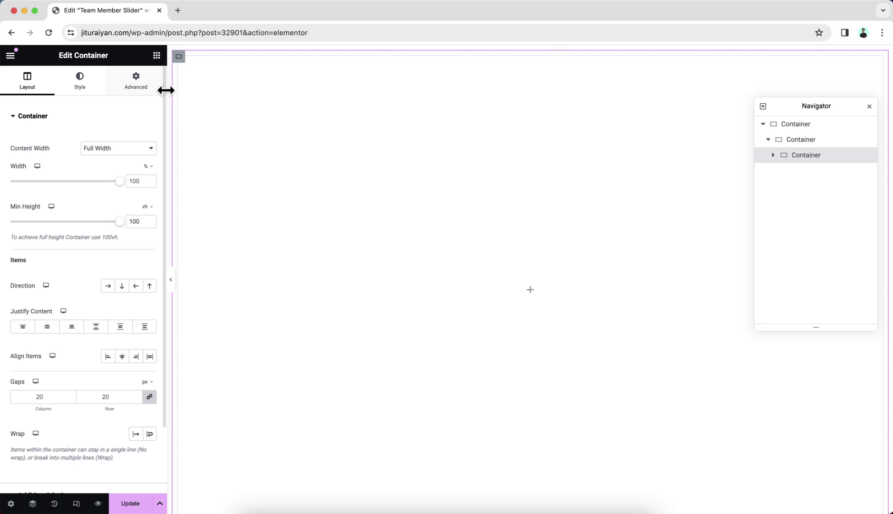
Add a heading titled 'David Max' to the innermost container with black text.
left_click(156, 56)
left_click_drag(52, 280, 311, 305)
left_click(76, 160)
key("super+a")
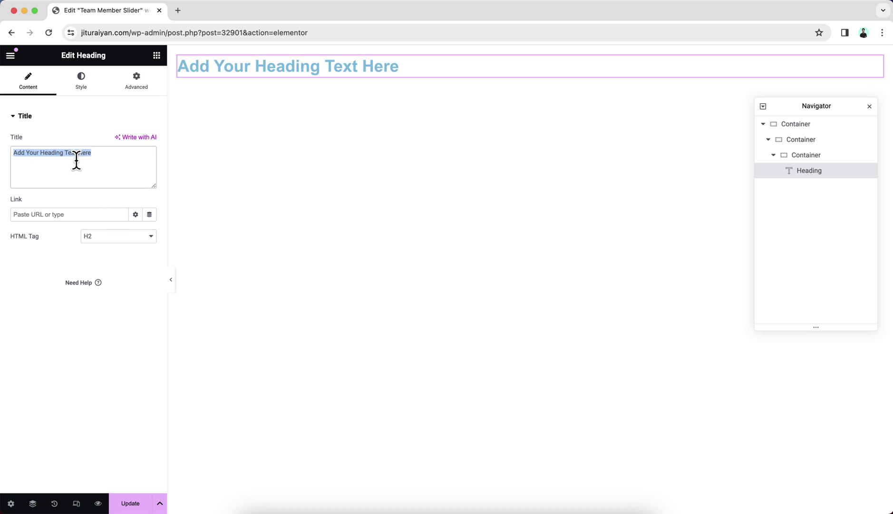
type("David Max")
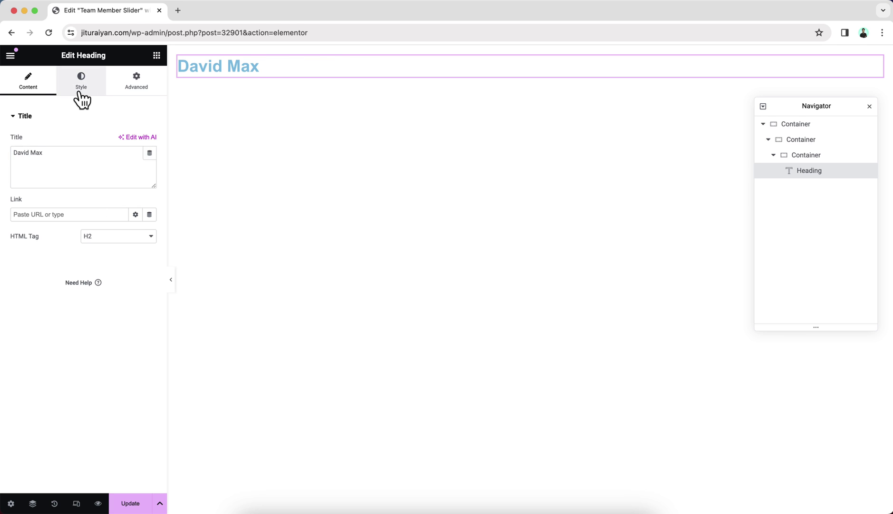
left_click(80, 83)
left_click(150, 163)
left_click_drag(117, 237, 53, 317)
left_click(52, 317)
Set the heading typography to Inter, 250 px, weight 500, letter spacing -0.05 em.
left_click(150, 183)
left_click(115, 232)
type("inter")
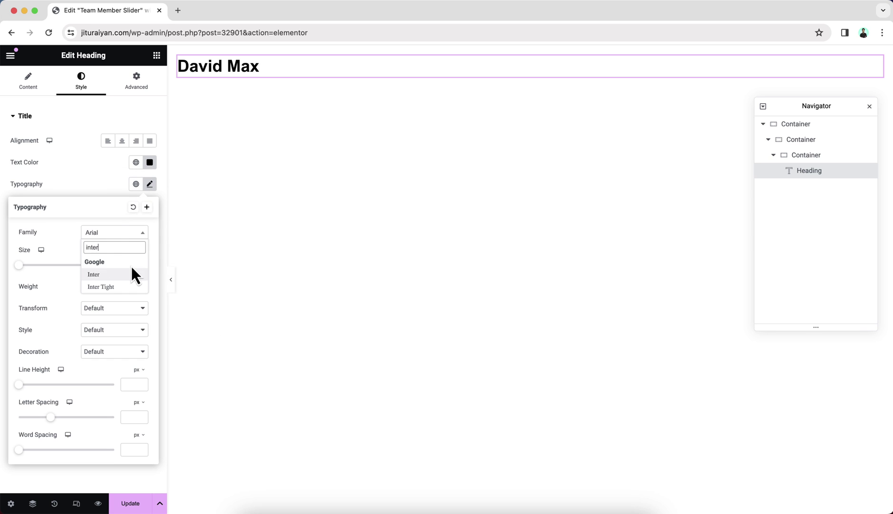
left_click(129, 273)
left_click(127, 265)
type("250")
left_click(114, 286)
left_click(102, 290)
left_click(138, 402)
left_click(137, 413)
left_click(134, 417)
type("-0.05")
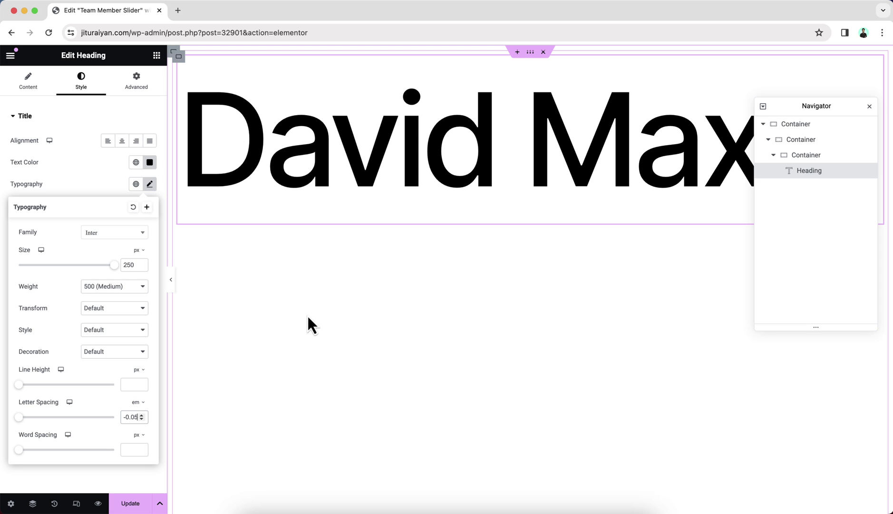
Centre the innermost container's content vertically and set its padding to 0.
left_click(790, 161)
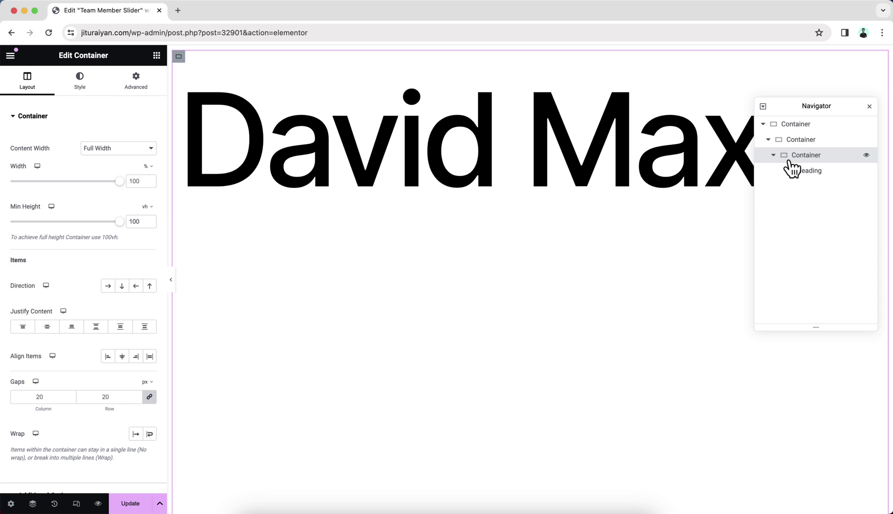
left_click(47, 326)
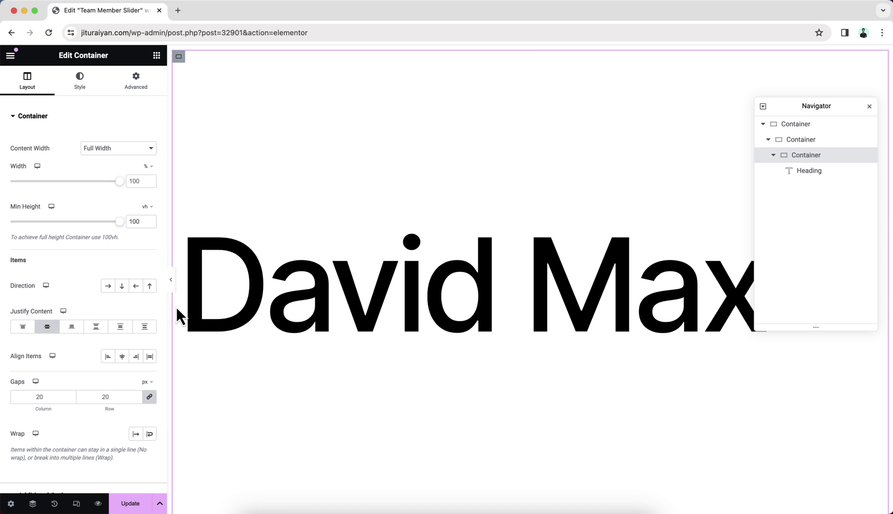
left_click(135, 86)
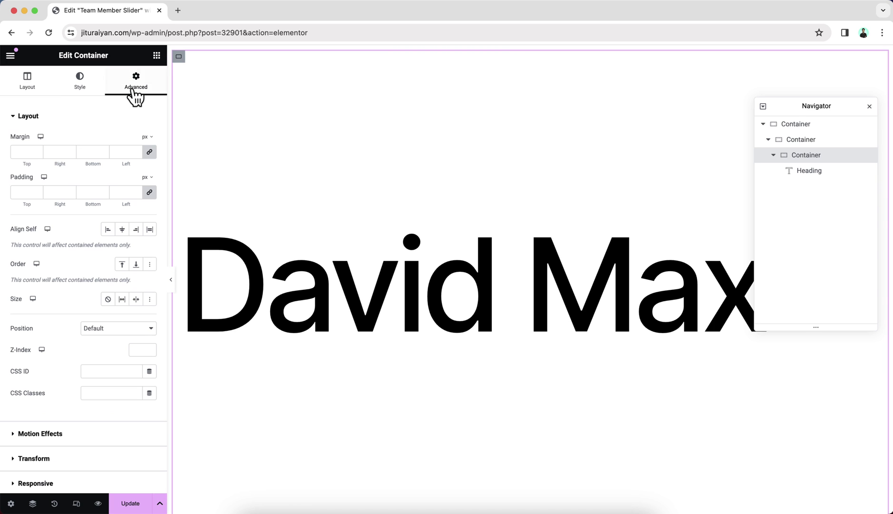
left_click(121, 192)
type("0")
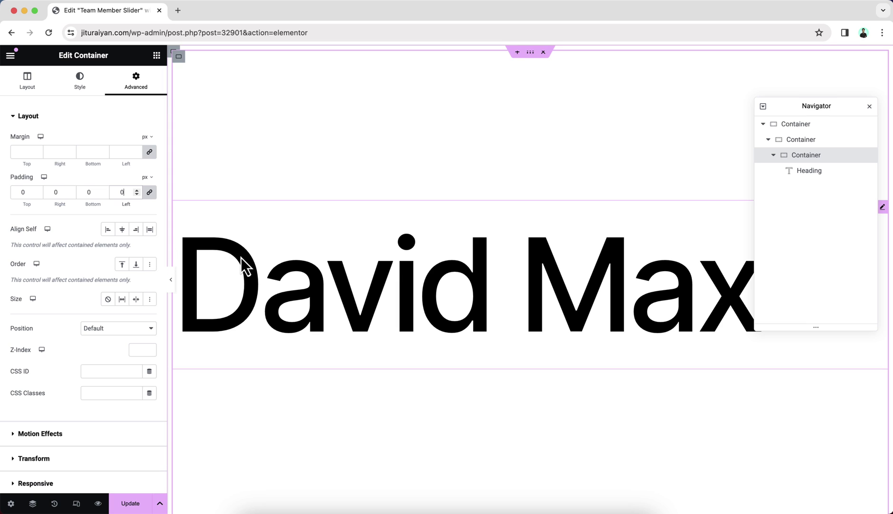
Give the container a classic #F1F1F1 light grey background.
left_click(85, 84)
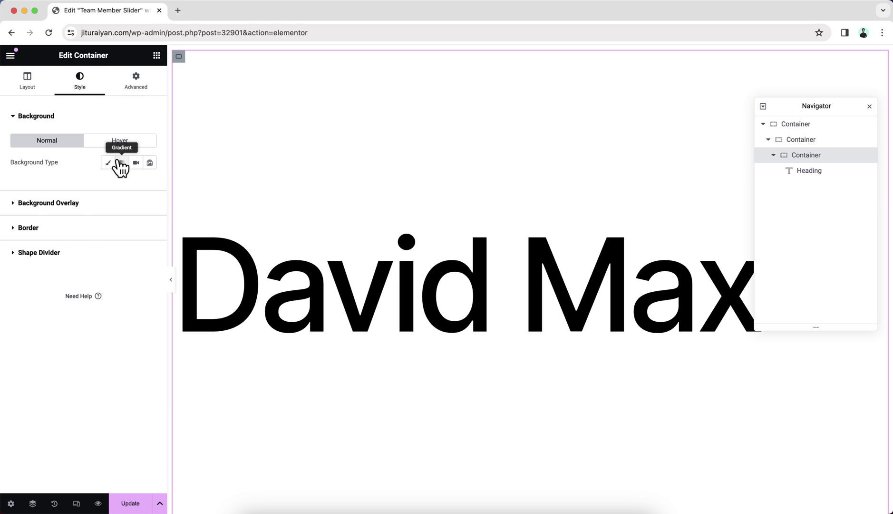
left_click(108, 162)
left_click(149, 183)
left_click_drag(95, 253, 79, 231)
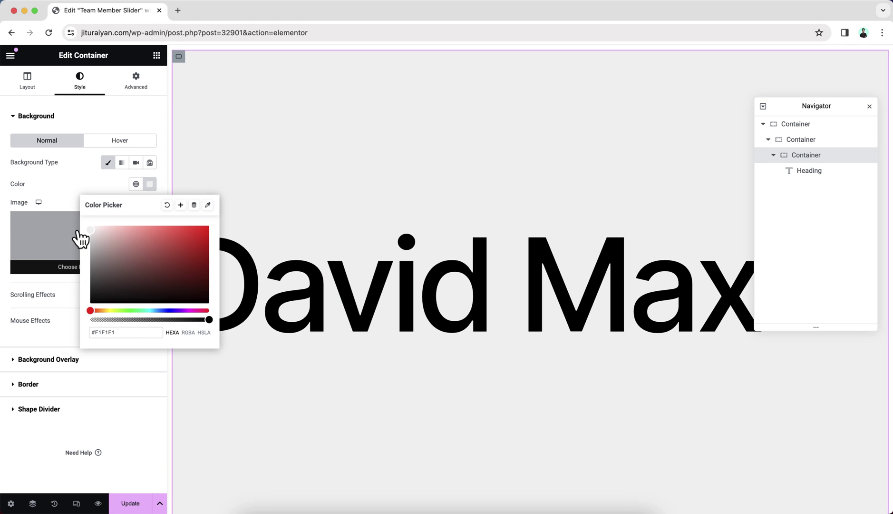
left_click(72, 209)
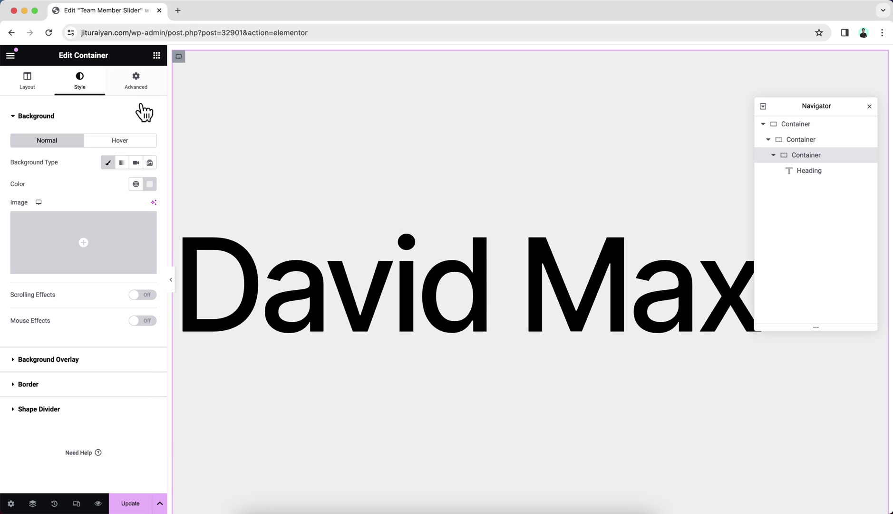
Set the innermost container's Position to Absolute in the Advanced tab.
left_click(140, 96)
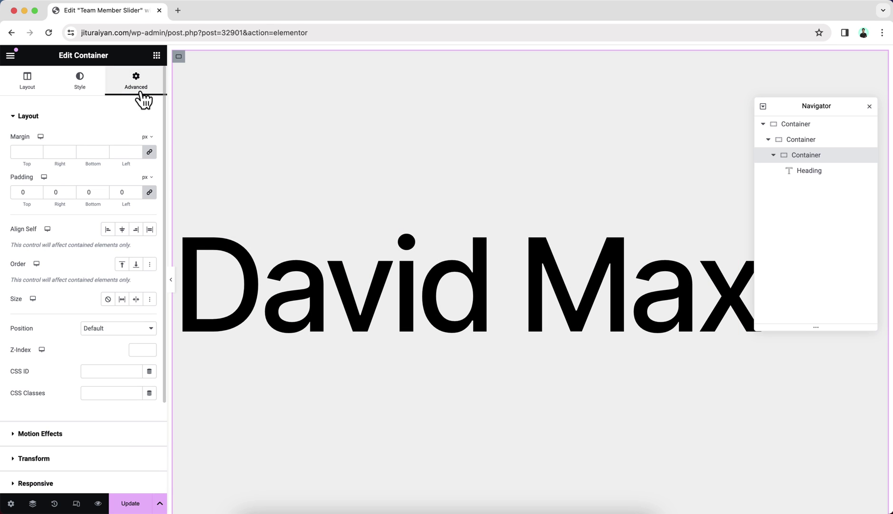
left_click(100, 328)
left_click(100, 339)
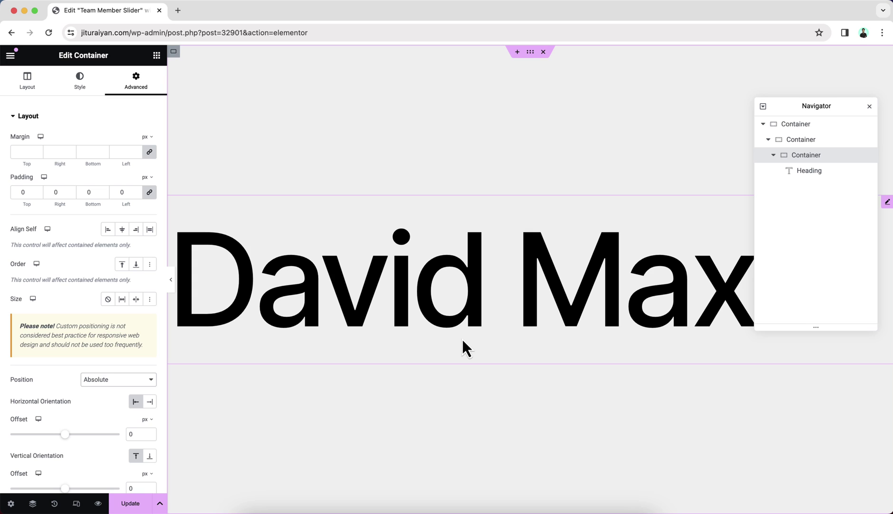
Duplicate the middle container in Navigator and delete the duplicate's inner container.
left_click(767, 139)
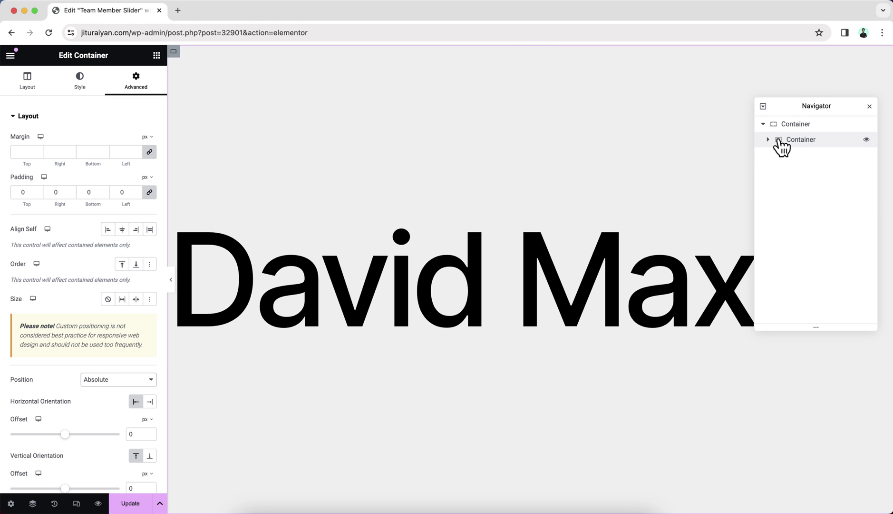
left_click(779, 140)
right_click(780, 140)
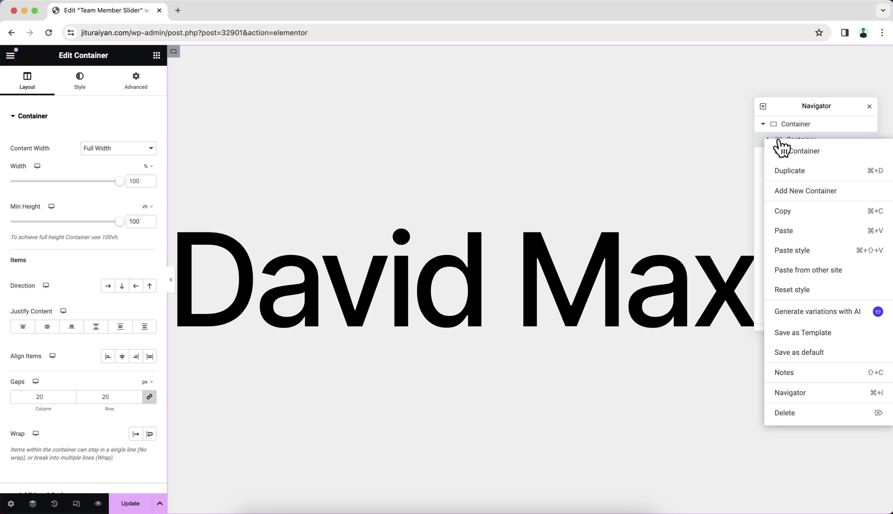
left_click(789, 172)
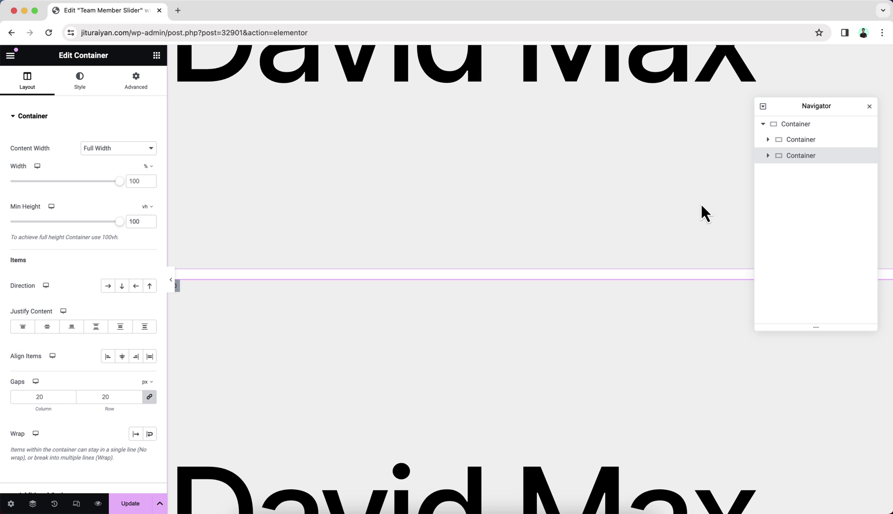
left_click(768, 156)
left_click(784, 172)
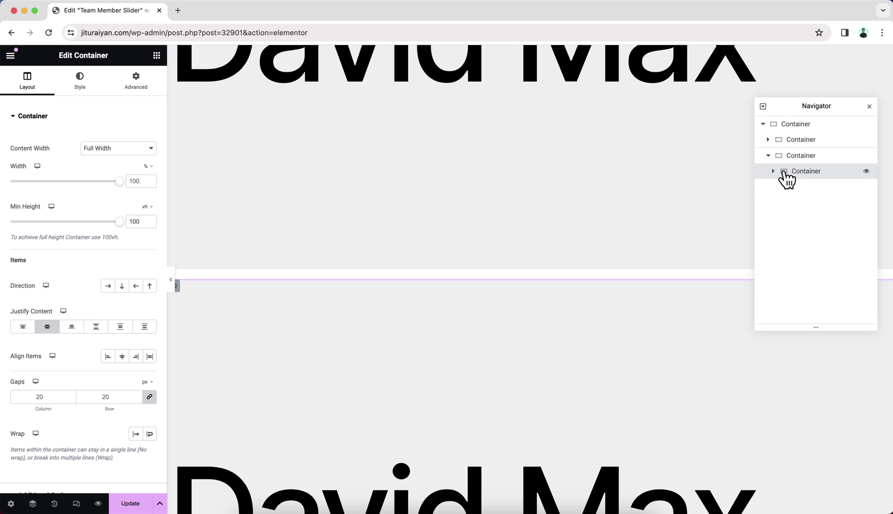
right_click(784, 171)
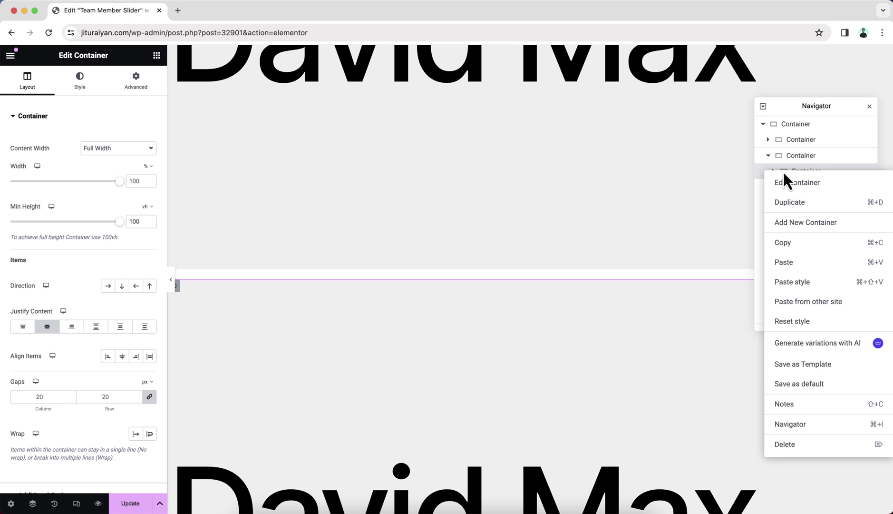
left_click(790, 444)
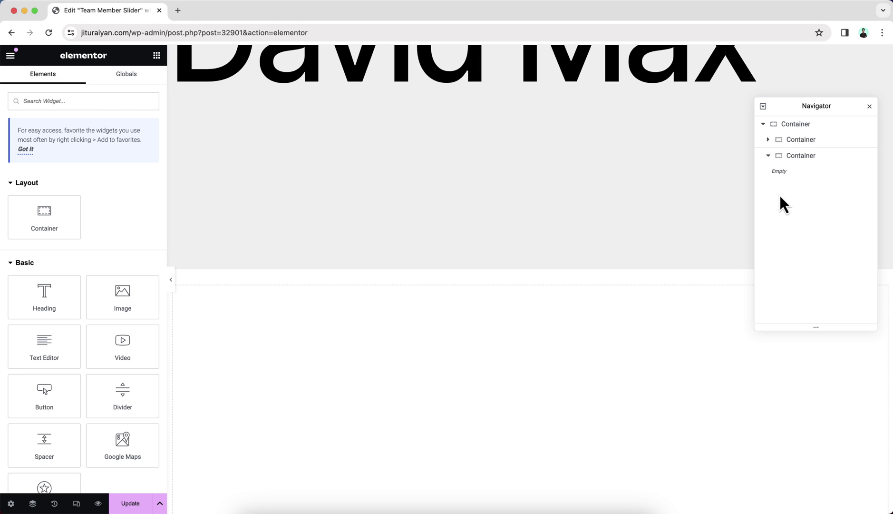
Add a narrow container inside it with top padding 55 and bottom padding 50.
left_click_drag(70, 223, 301, 358)
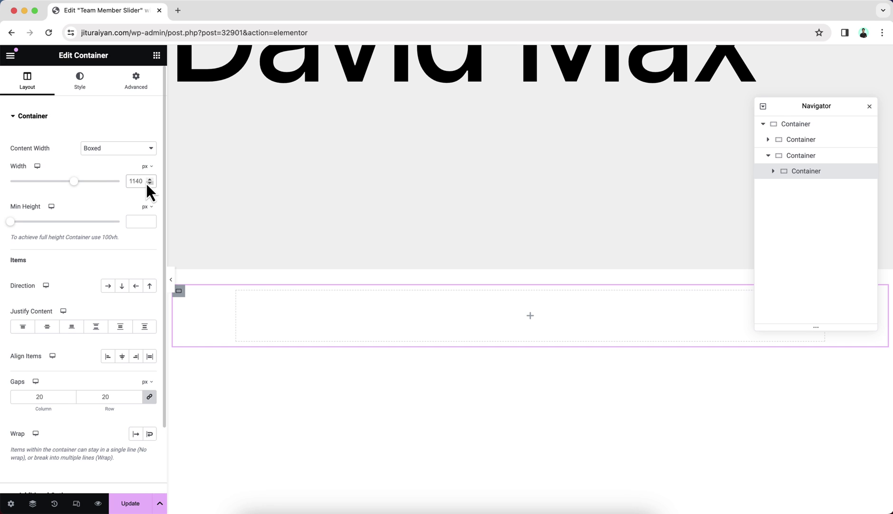
key("ctrl+a")
type("5")
left_click(128, 80)
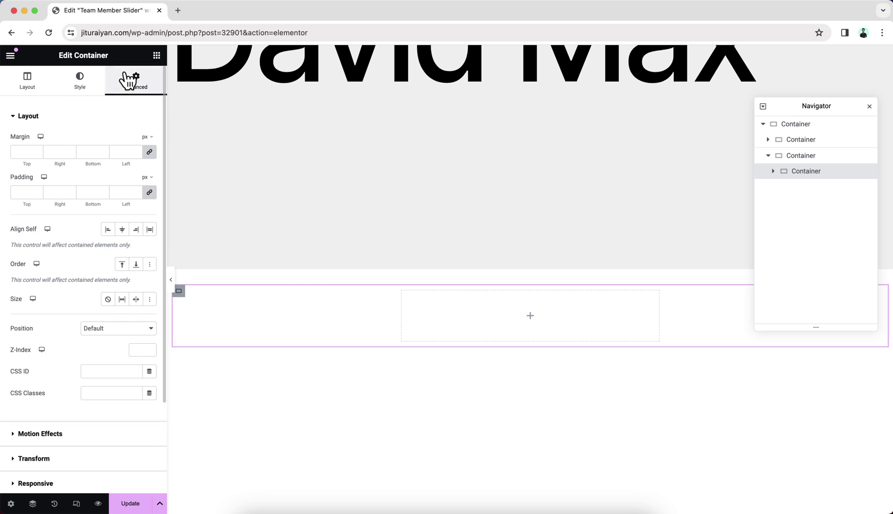
left_click(150, 191)
left_click(27, 192)
type("55")
left_click(90, 192)
type("50")
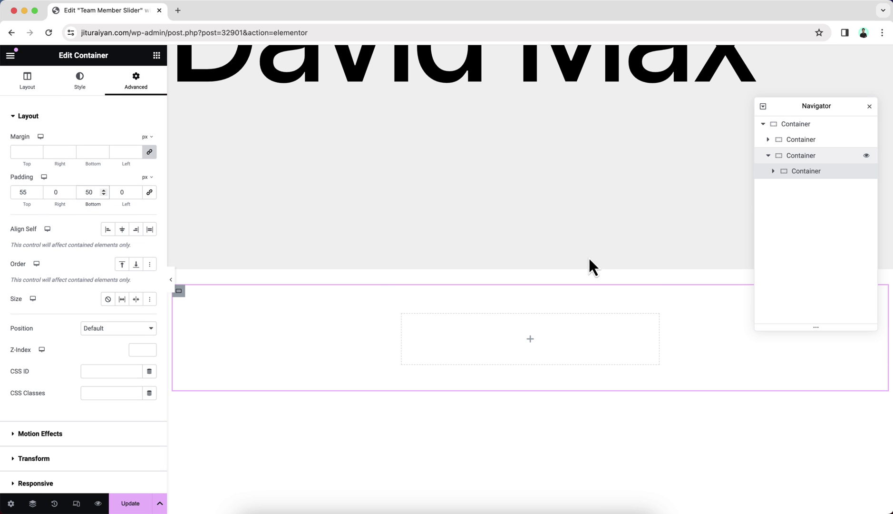
Make the duplicated outer container absolutely positioned with content justified to the centre.
left_click(814, 156)
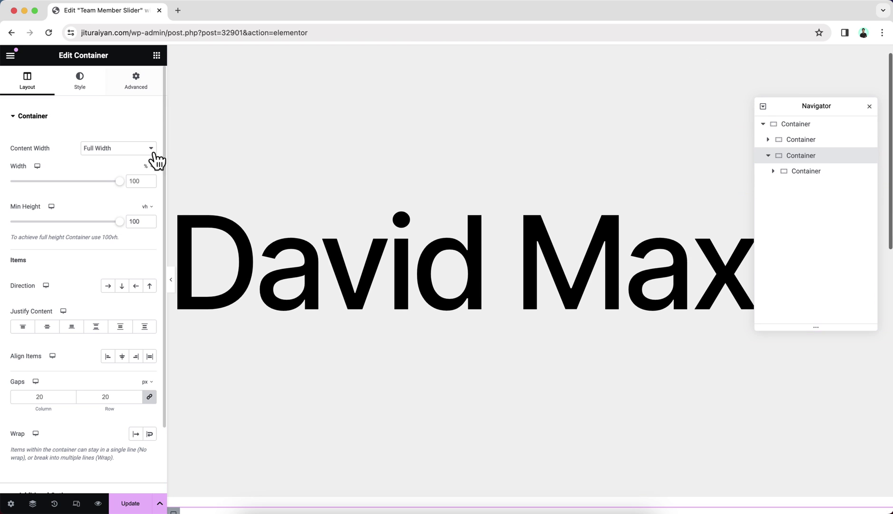
left_click(136, 81)
left_click(105, 328)
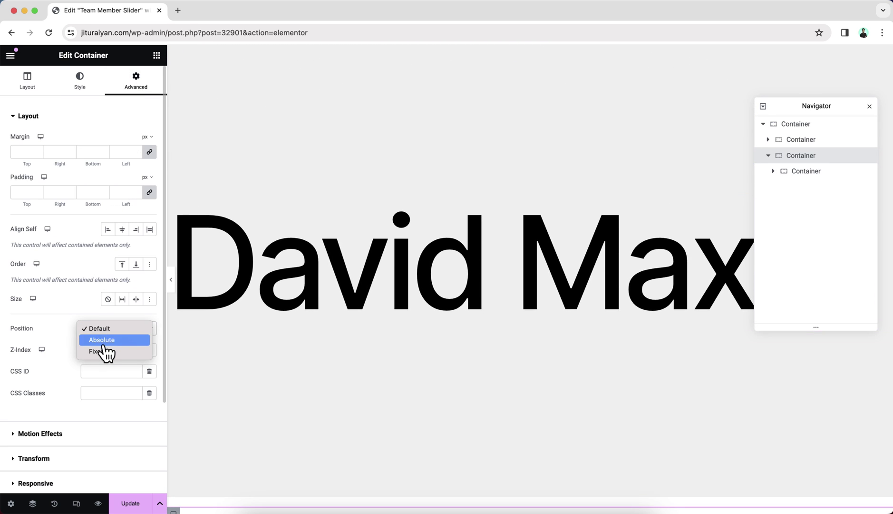
left_click(105, 340)
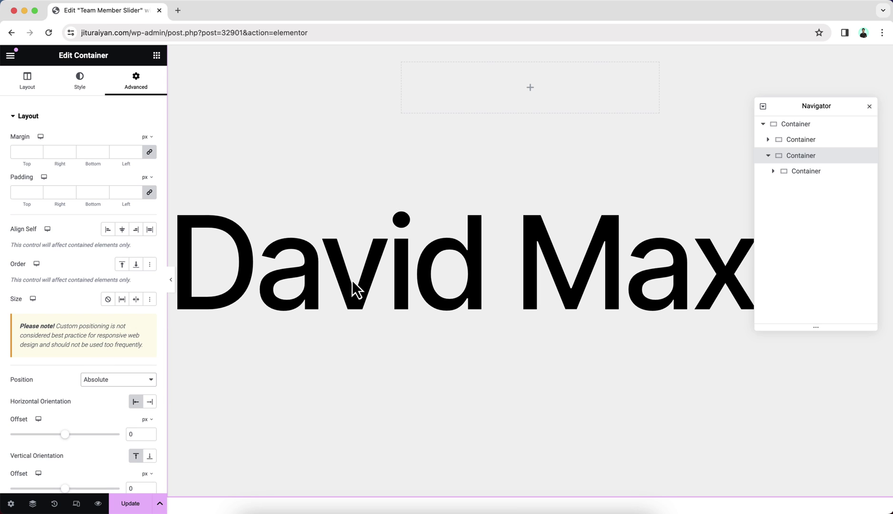
left_click(39, 83)
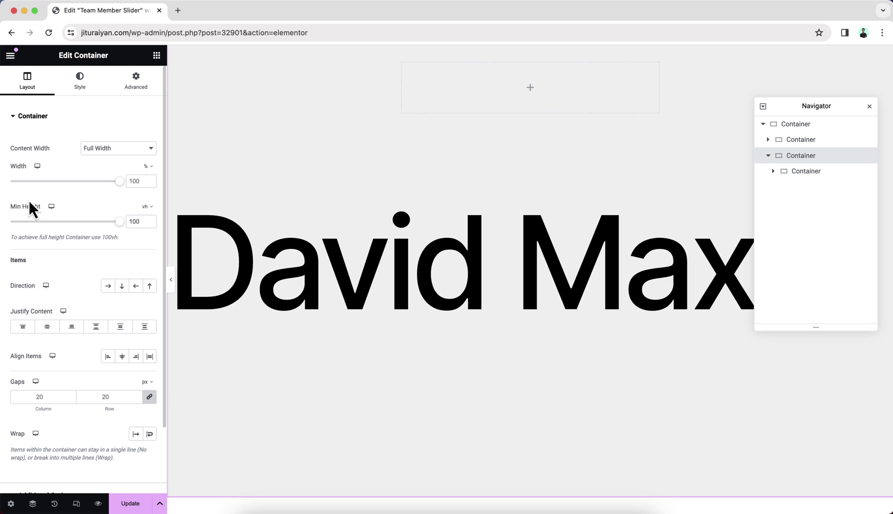
left_click(48, 328)
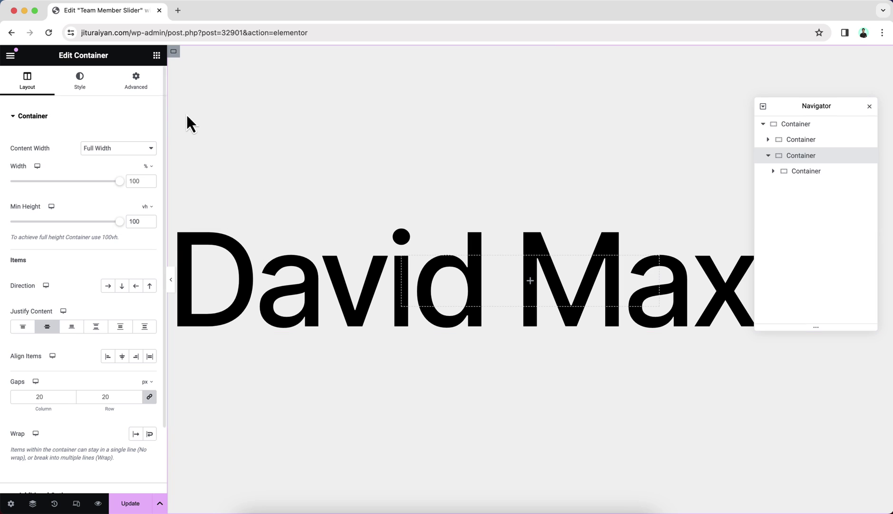
Add an Image widget to the centred box showing the black-and-white glasses profile portrait.
left_click(156, 55)
left_click_drag(123, 293, 469, 273)
left_click(97, 188)
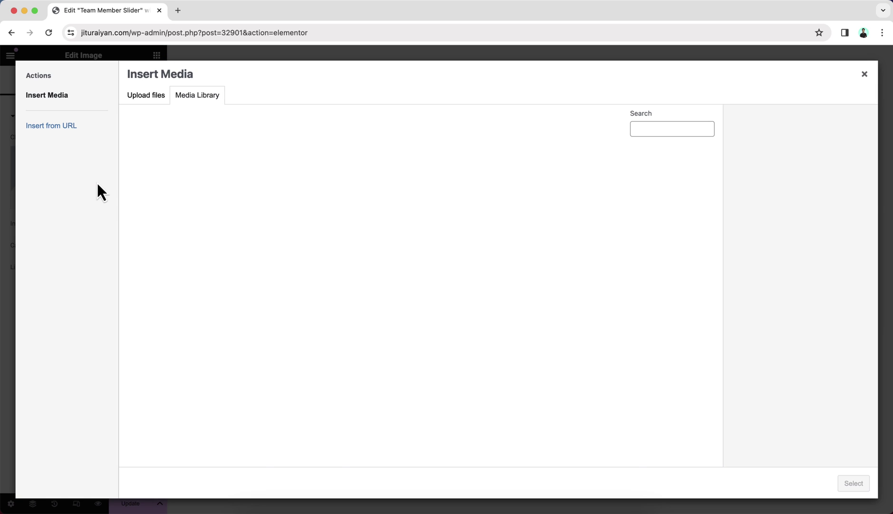
scroll(357, 324, "down", 2)
scroll(357, 323, "down", 2)
left_click(241, 371)
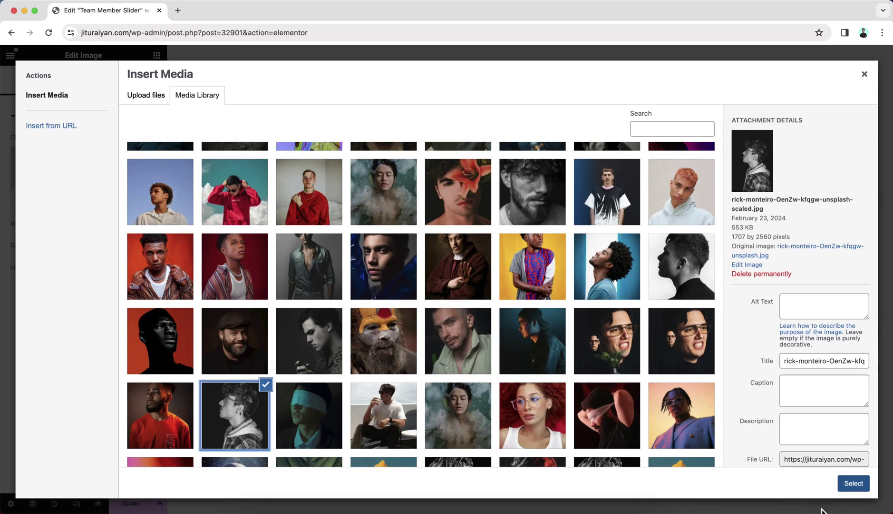
left_click(854, 484)
Style the image at 100% width, 600 px height, with Object Fit Cover.
left_click(83, 87)
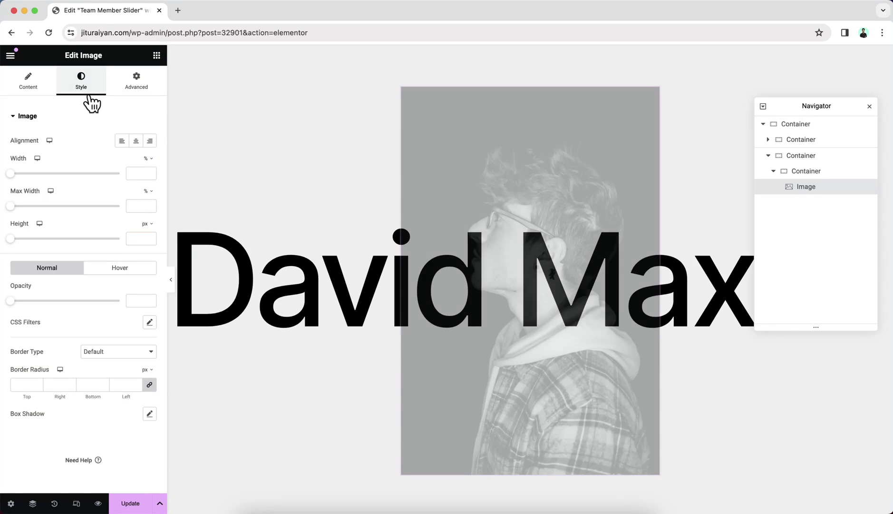
left_click(137, 173)
type("100")
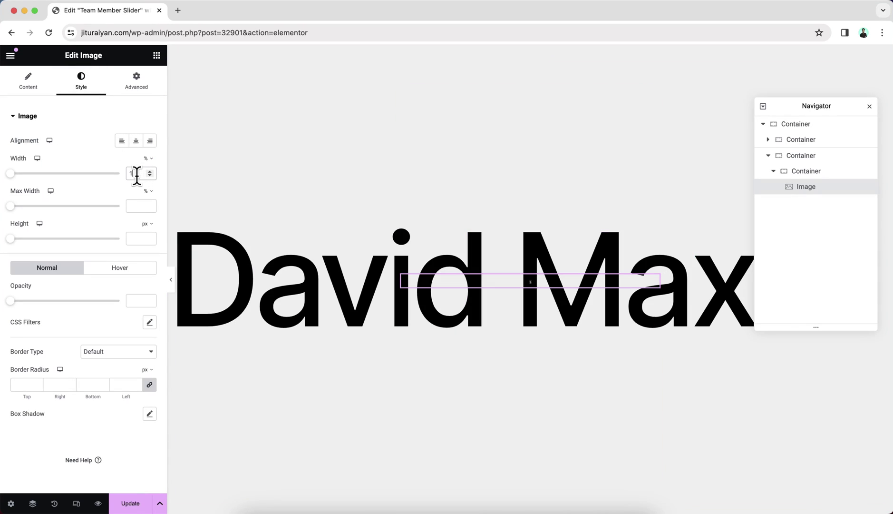
left_click(138, 239)
type("600")
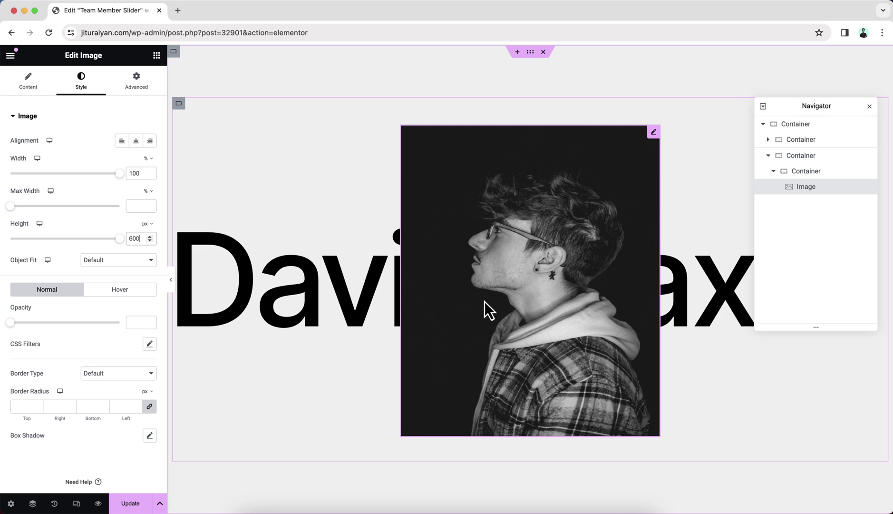
left_click(124, 269)
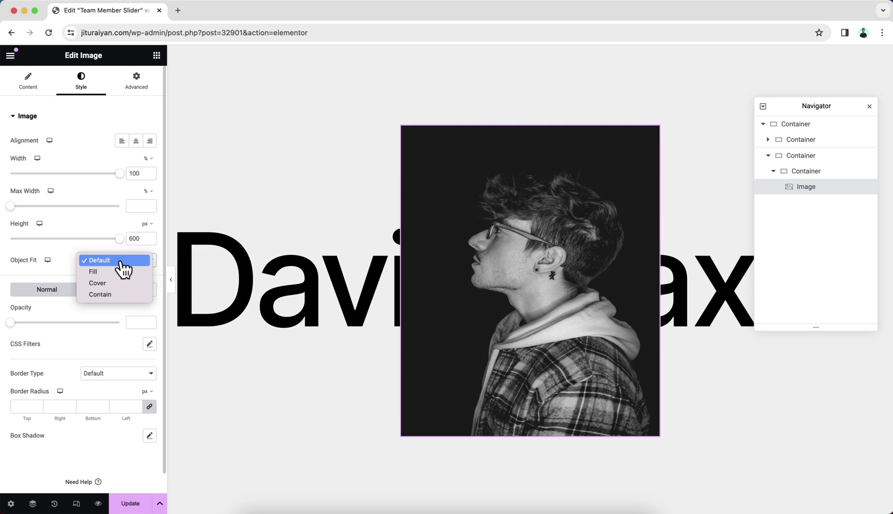
left_click(118, 285)
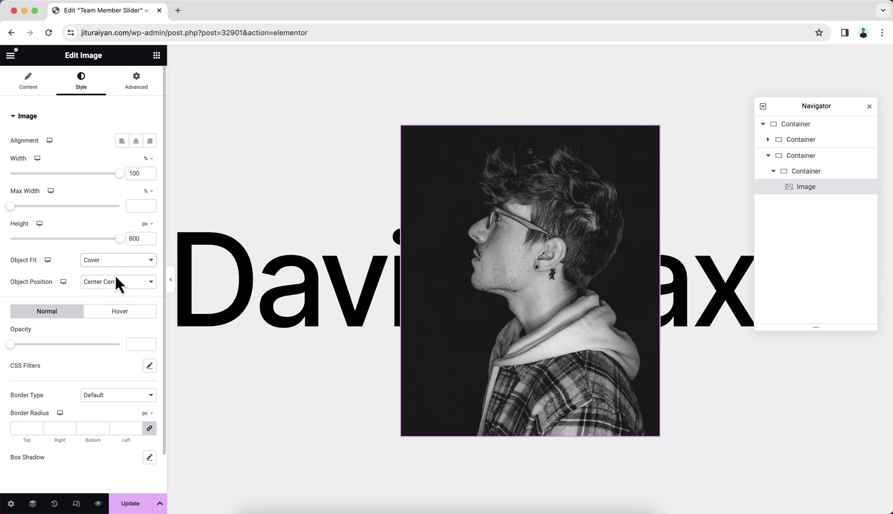
left_click(156, 56)
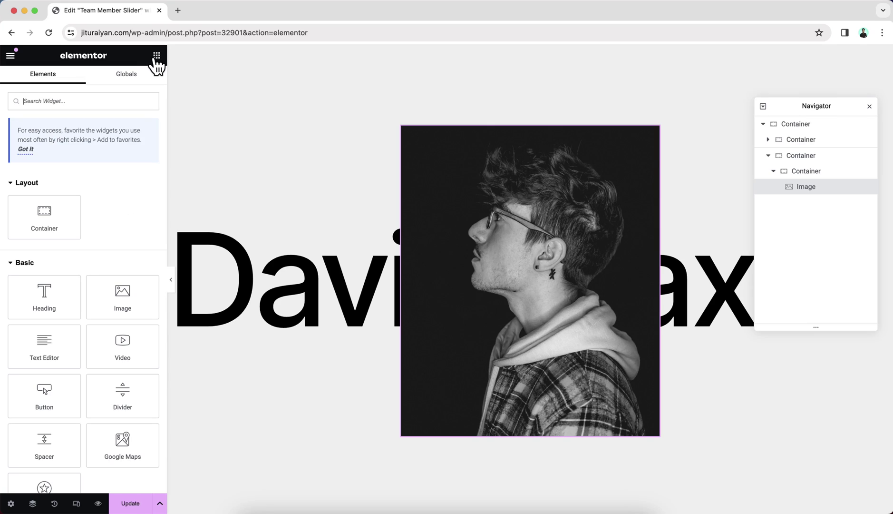
left_click_drag(44, 340, 503, 406)
triple_click(119, 252)
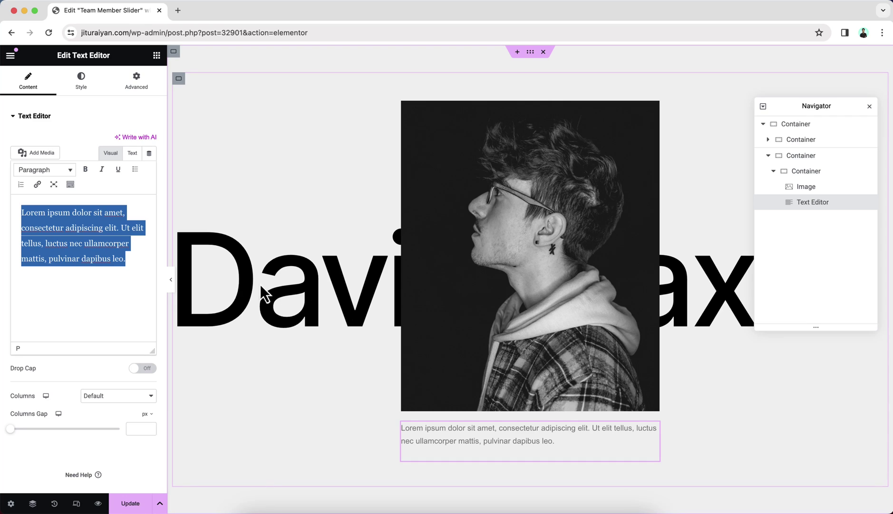
type("David Max")
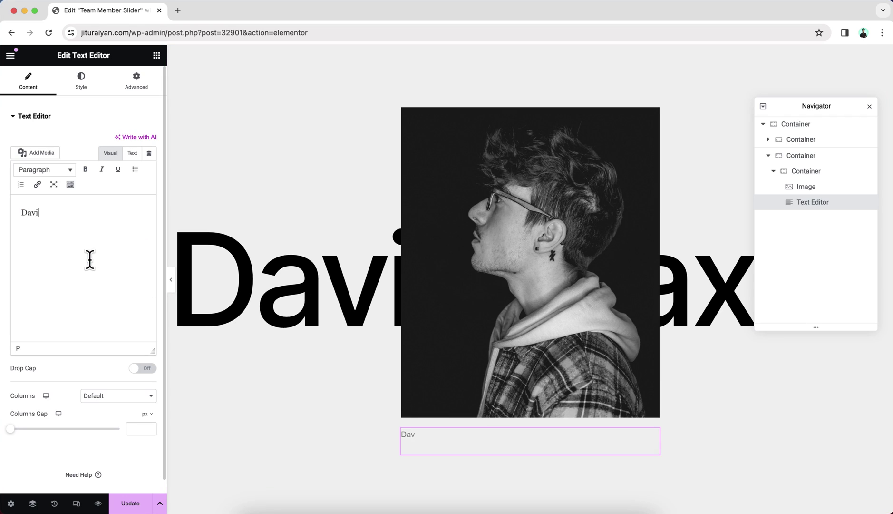
left_click(80, 88)
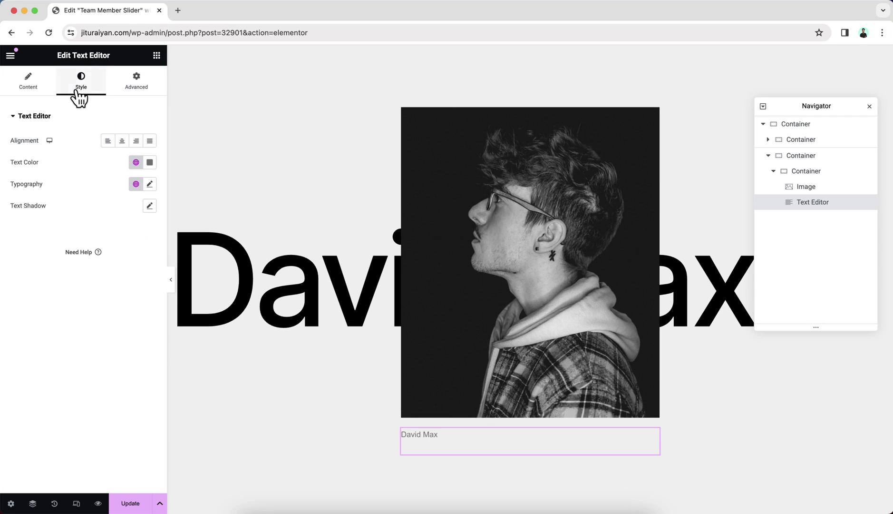
left_click(150, 161)
left_click_drag(102, 261, 55, 319)
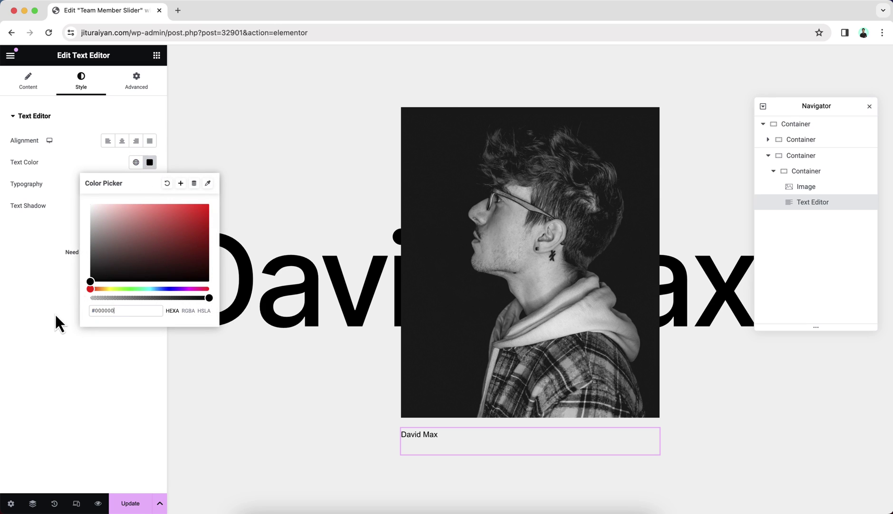
Set the name text typography to Inter, weight 500, letter spacing -0.05 em.
left_click(149, 184)
left_click(115, 232)
type("inter")
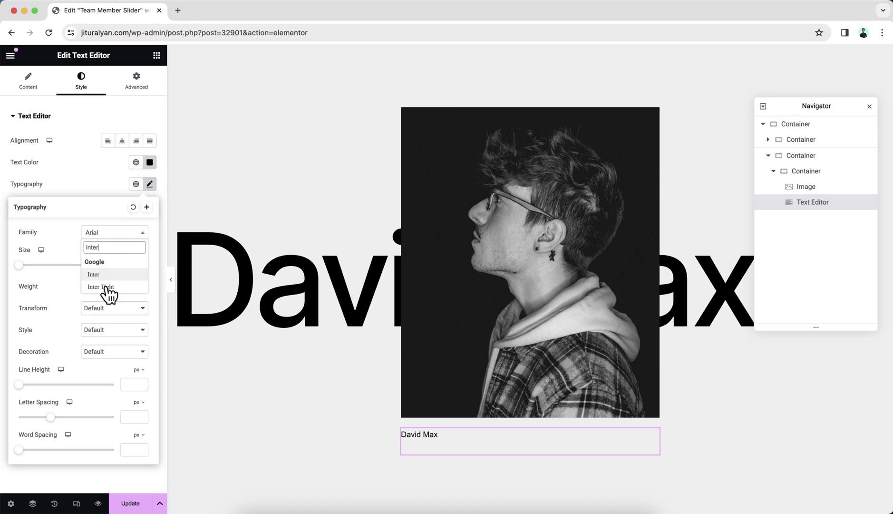
left_click(108, 292)
left_click(125, 288)
left_click(123, 298)
left_click(139, 402)
left_click(140, 420)
left_click(130, 416)
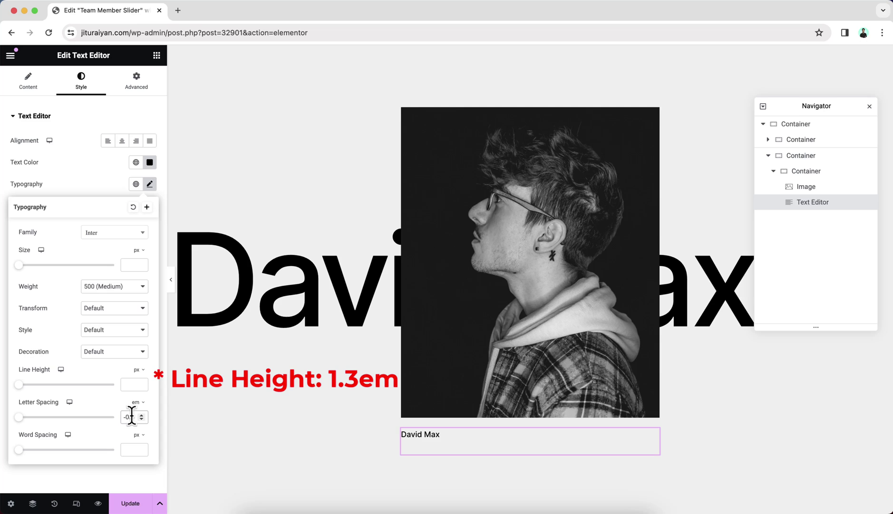
type("-0.05")
left_click(433, 437)
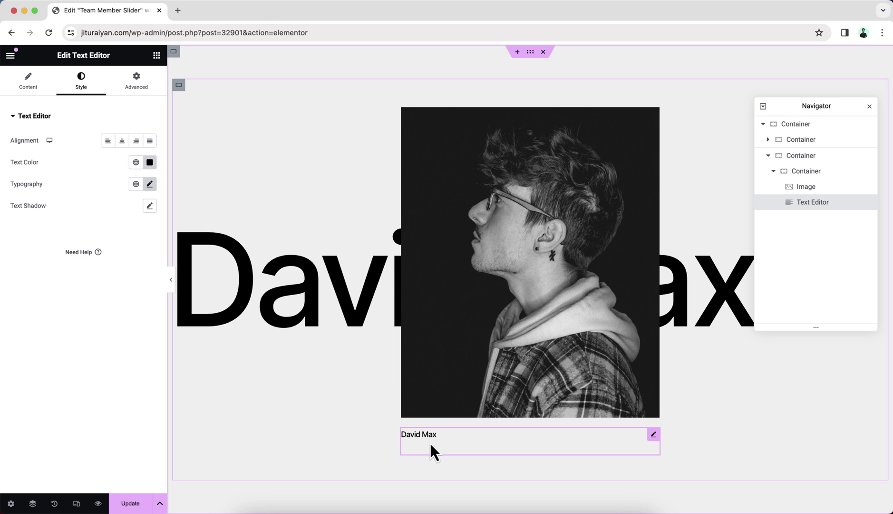
Duplicate it as a 'Web Designer' caption with #1A1A1A colour and weight 400.
right_click(439, 436)
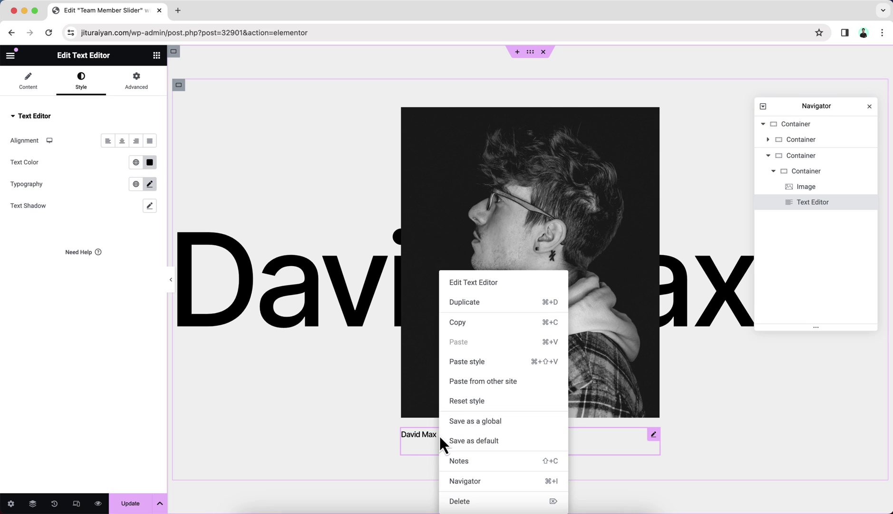
left_click(489, 303)
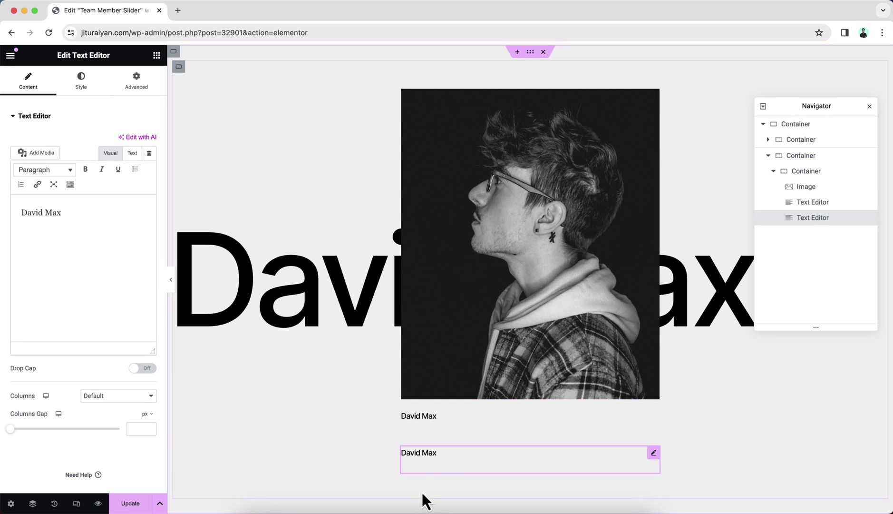
triple_click(423, 454)
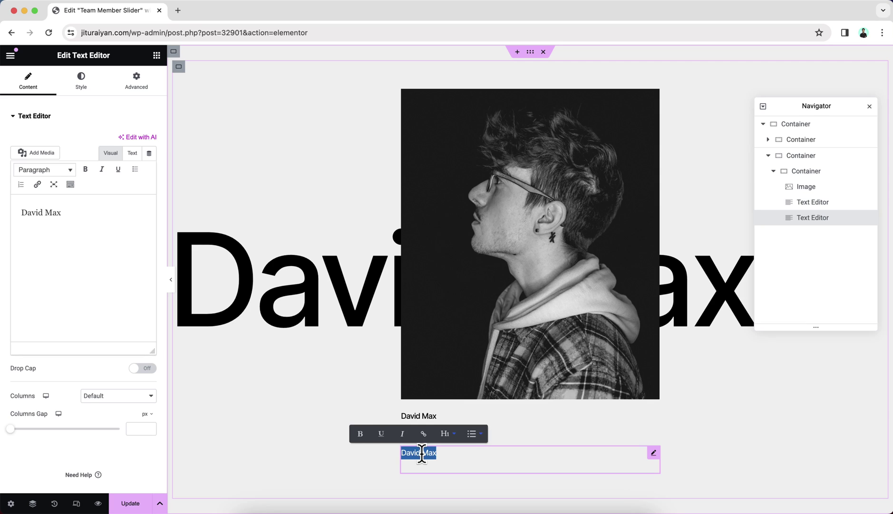
type("Web Design")
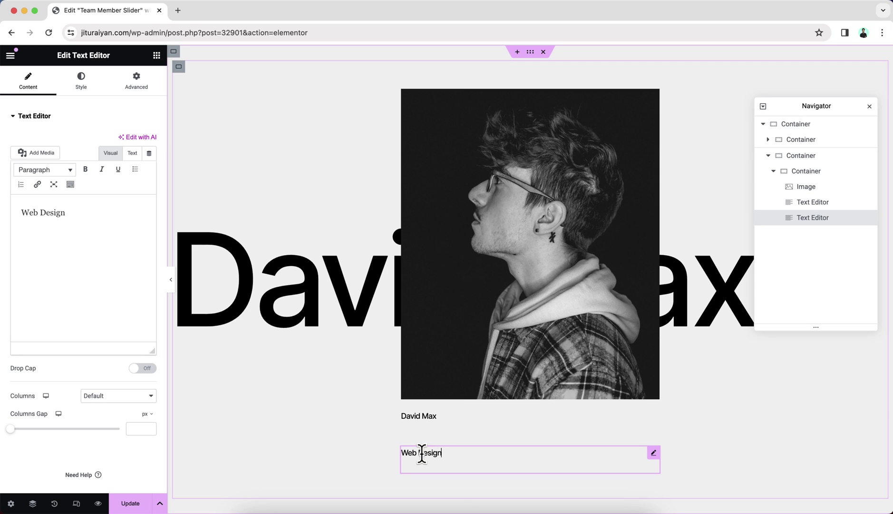
type("er")
left_click(81, 81)
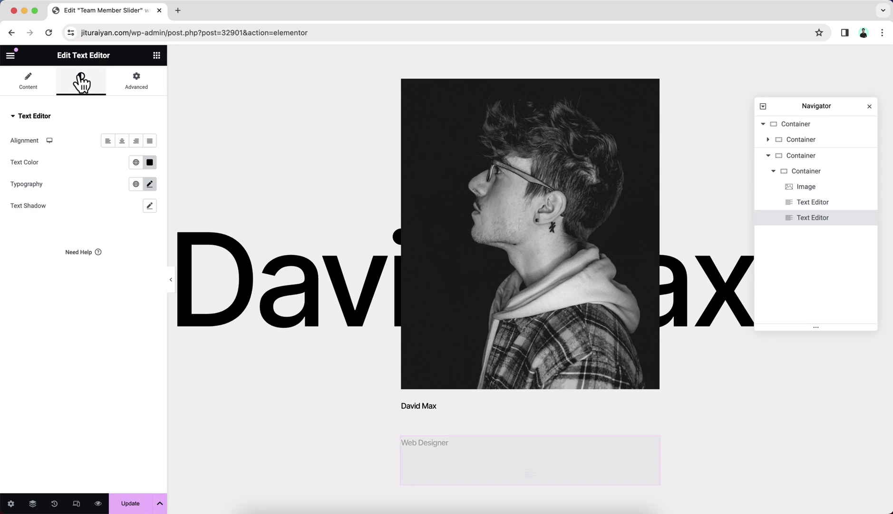
left_click(150, 163)
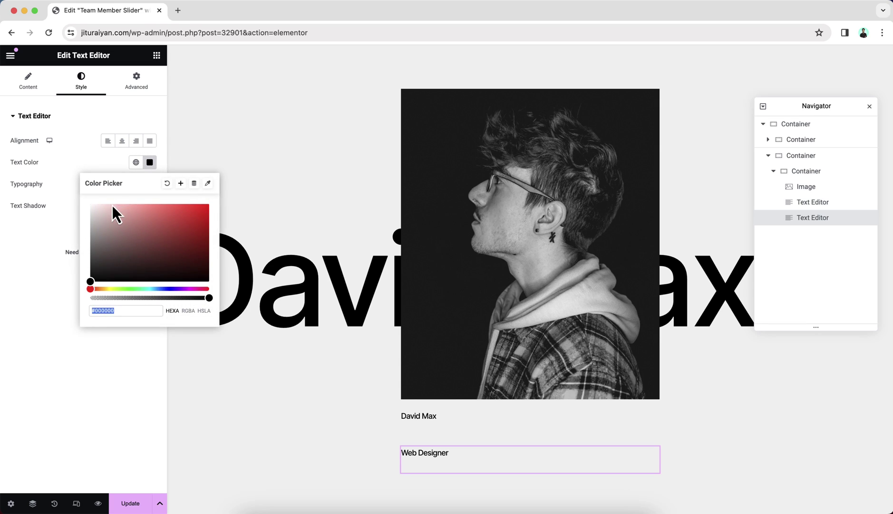
left_click(72, 265)
left_click(149, 183)
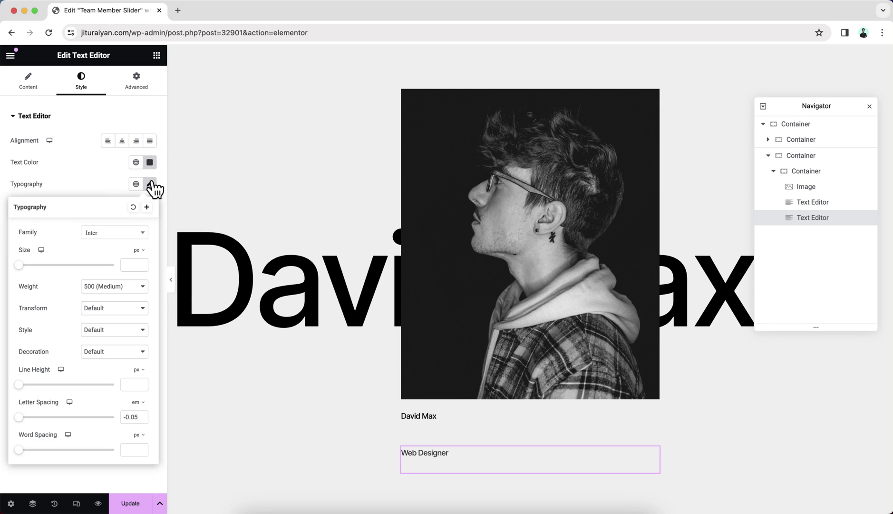
left_click(114, 287)
left_click(109, 275)
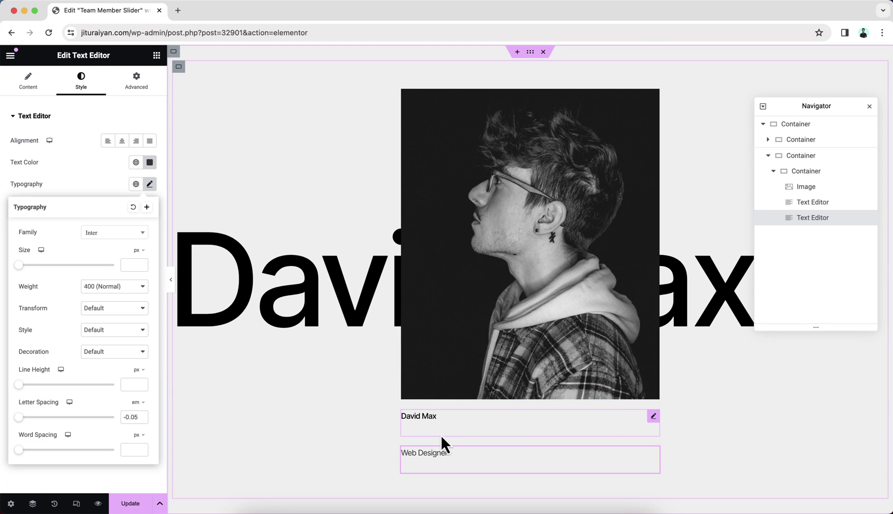
Set the gaps in the inner card container to 0.
left_click(824, 171)
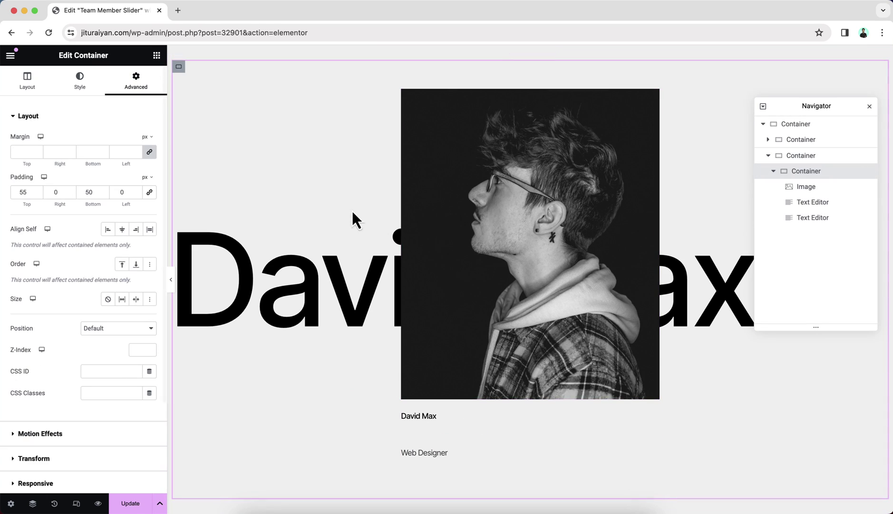
left_click(49, 82)
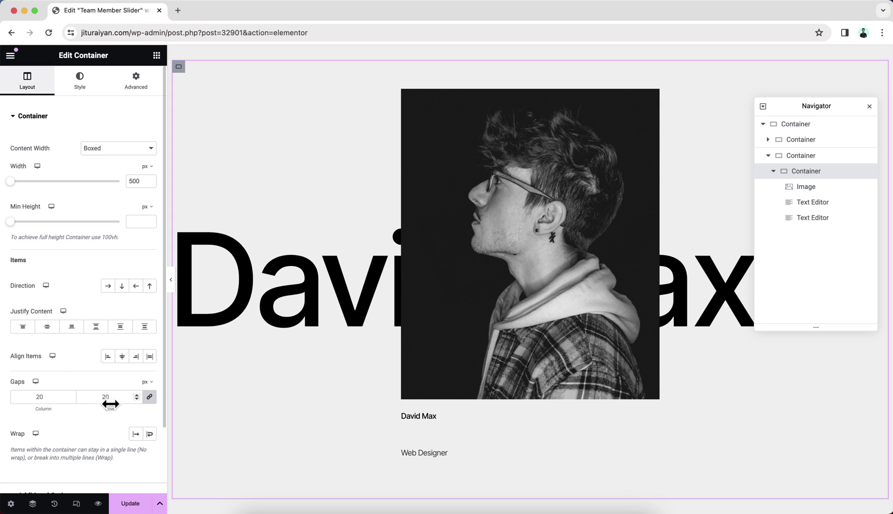
key("BackSpace")
key("BackSpace")
type("0")
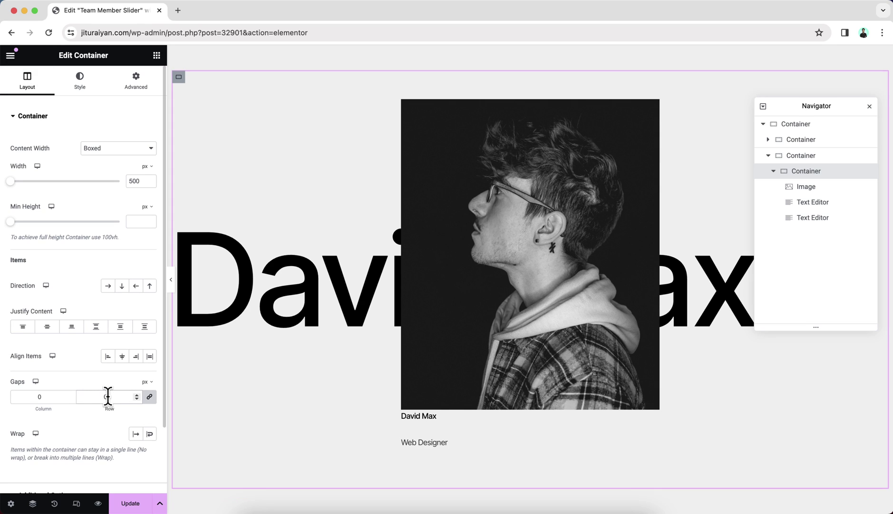
left_click(482, 317)
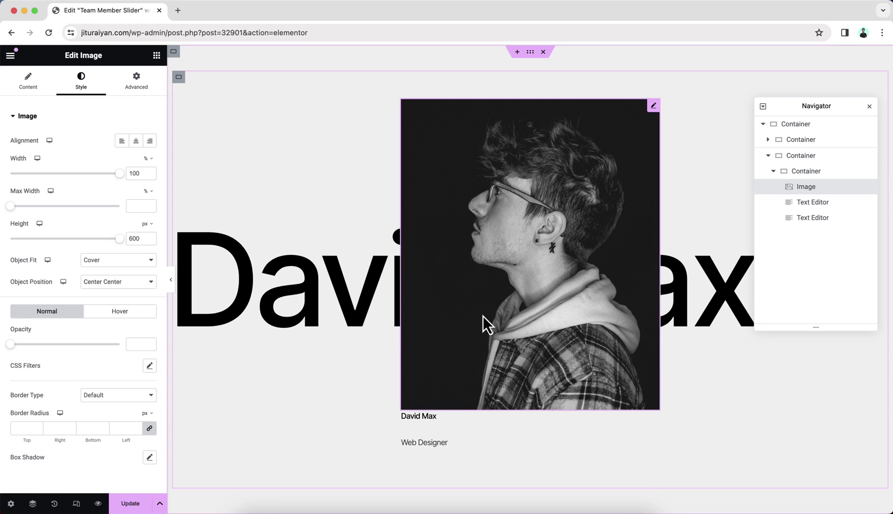
left_click(143, 90)
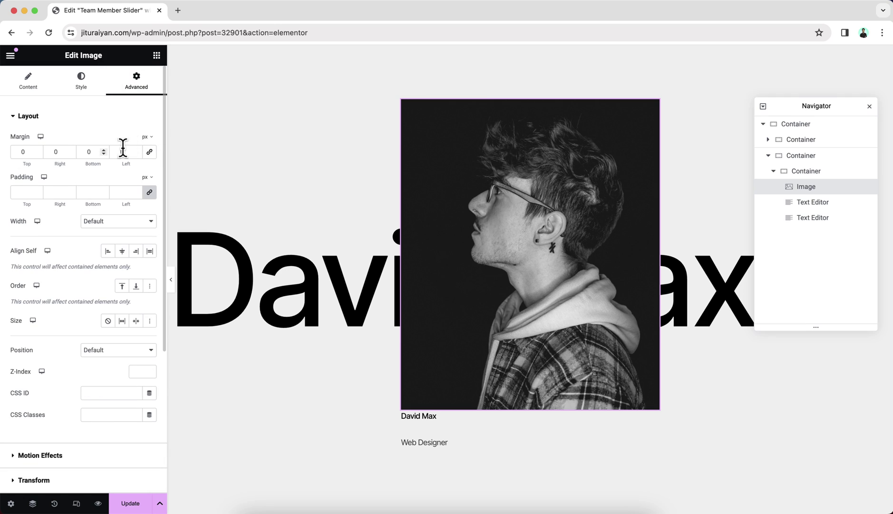
left_click(82, 150)
type("2")
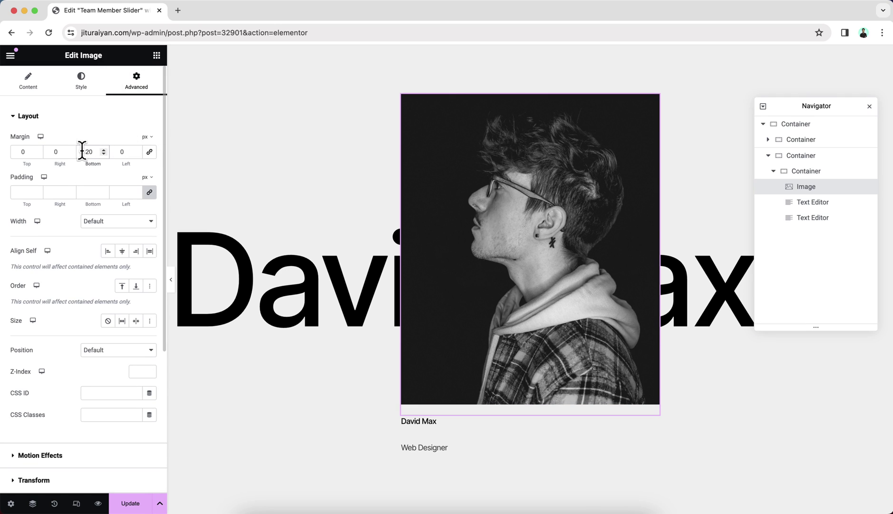
left_click(432, 427)
left_click(145, 90)
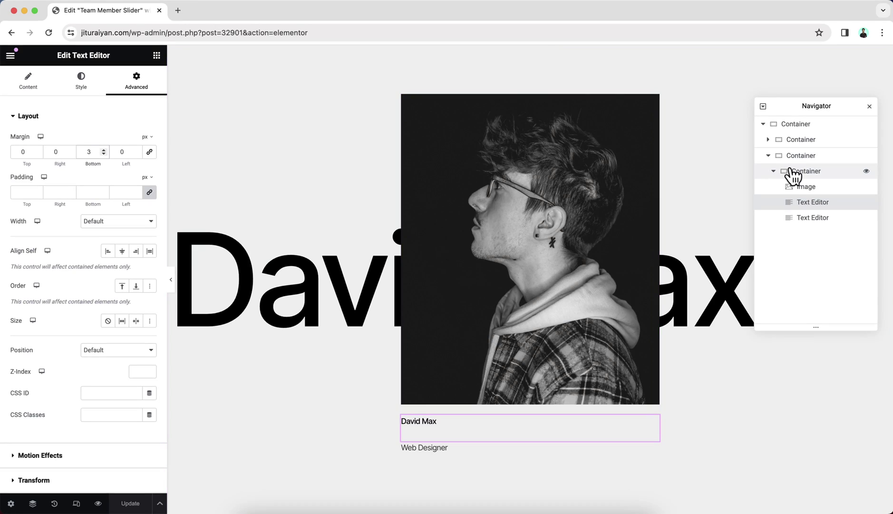
Set the card container's Position to Absolute.
left_click(813, 174)
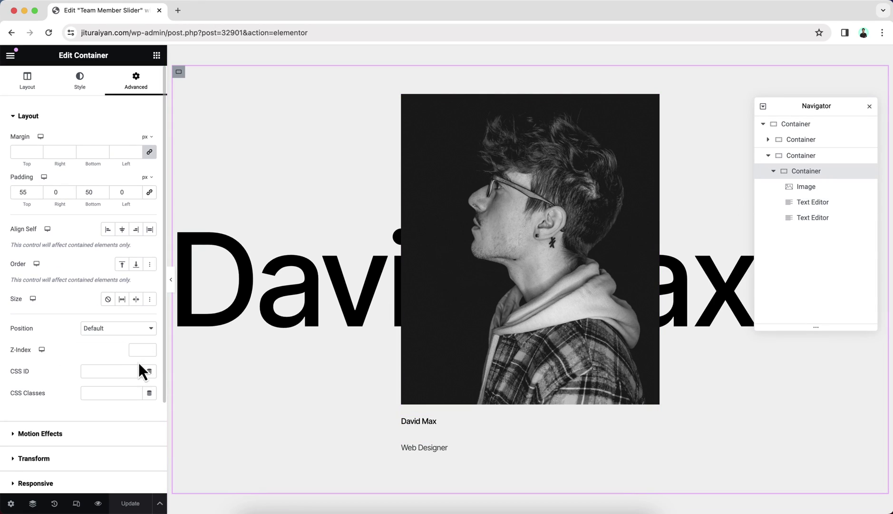
left_click(133, 333)
left_click(133, 341)
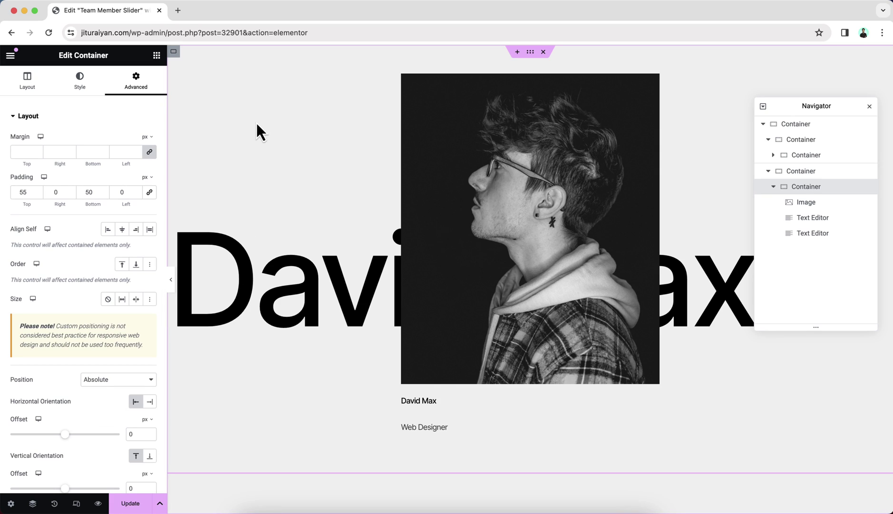
Add an Icon widget inside the slider's top-level container.
left_click(157, 55)
scroll(72, 342, "down", 1)
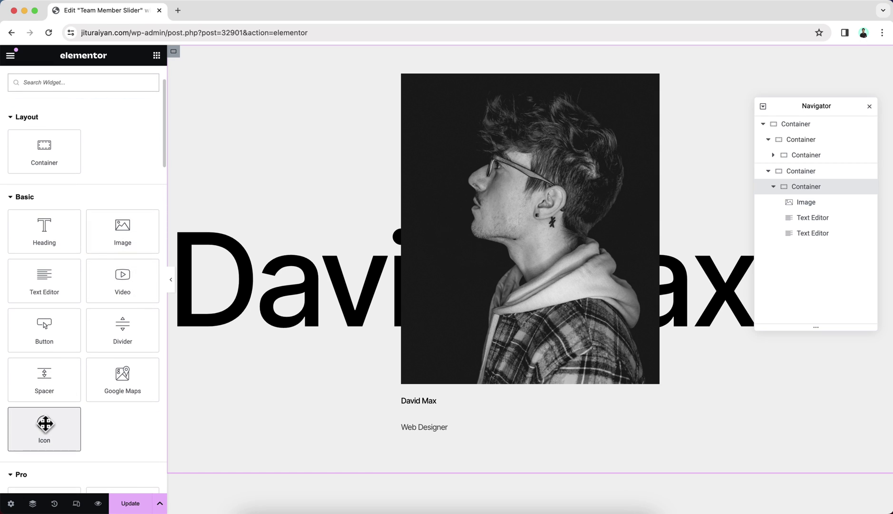
left_click_drag(44, 421, 479, 199)
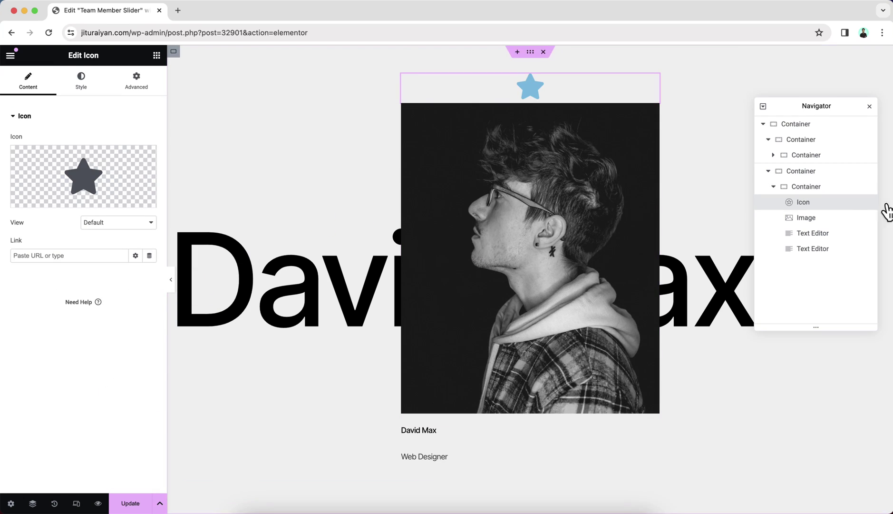
left_click_drag(816, 208, 813, 148)
Set the icon to a black left arrow from the icon library.
left_click(109, 183)
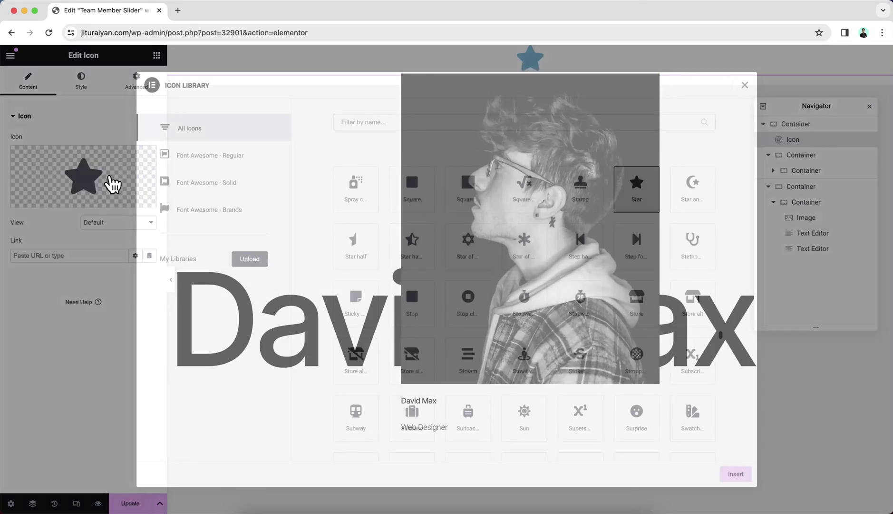
left_click(444, 123)
type("left")
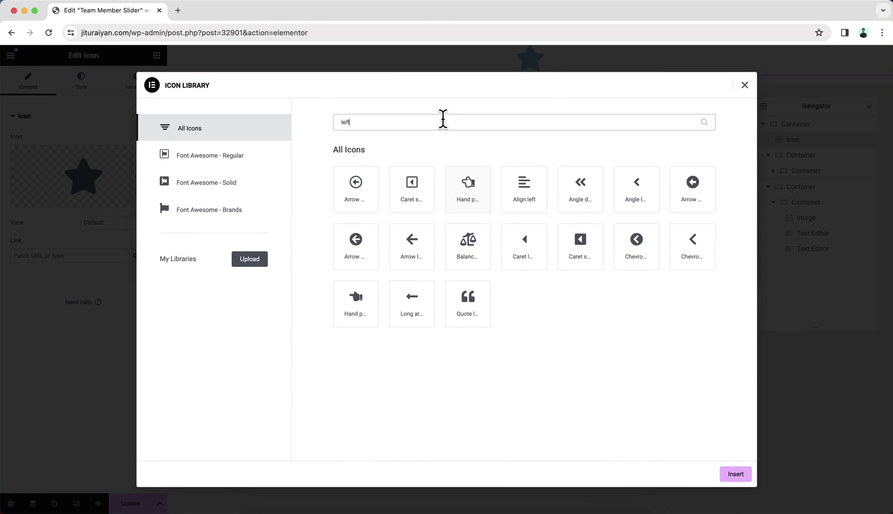
left_click(411, 261)
left_click(736, 474)
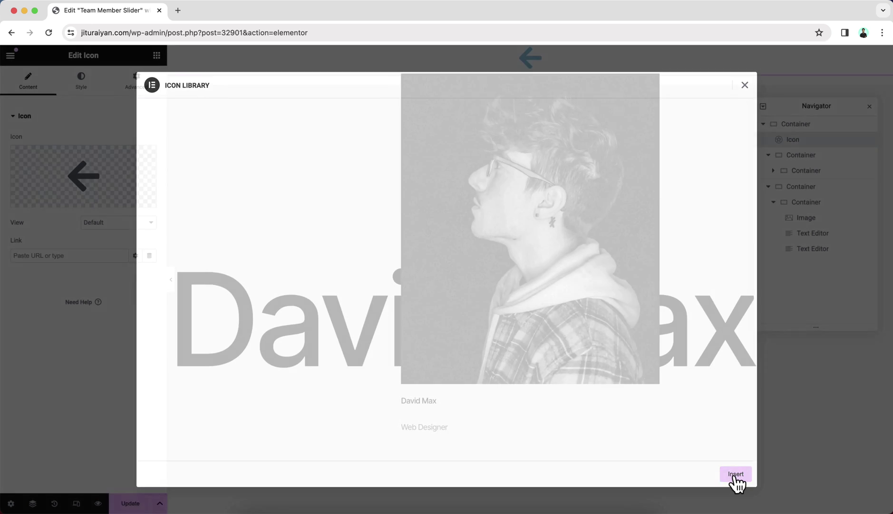
left_click(67, 95)
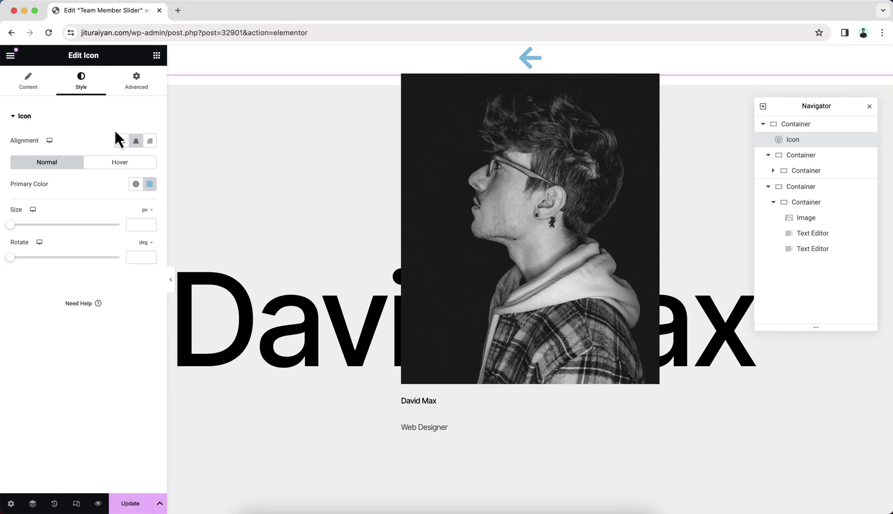
left_click(149, 184)
left_click_drag(102, 282, 76, 323)
Make the arrow icon absolutely positioned with z-index 20.
left_click(136, 81)
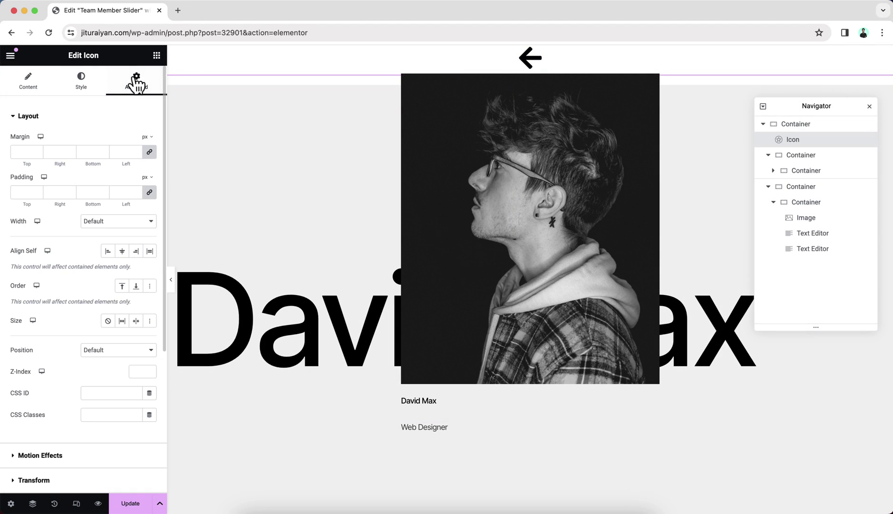
left_click(111, 350)
left_click(101, 362)
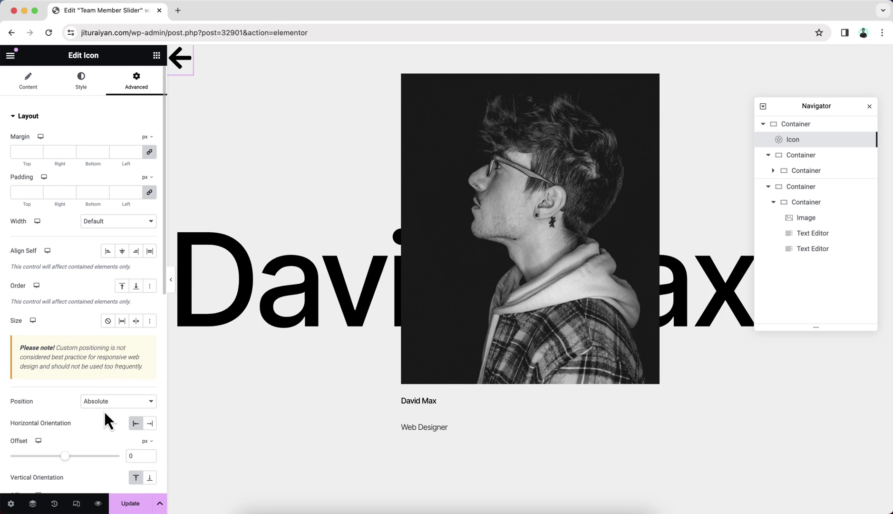
scroll(104, 413, "down", 5)
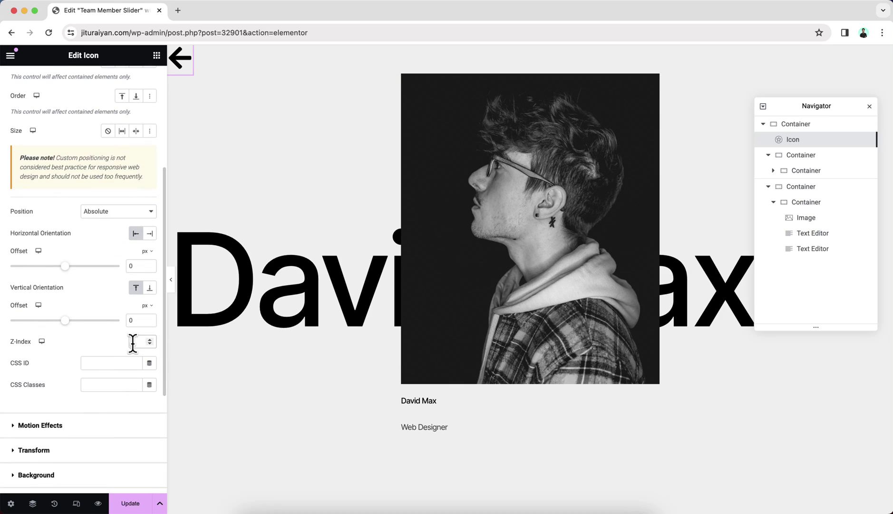
scroll(141, 380, "up", 2)
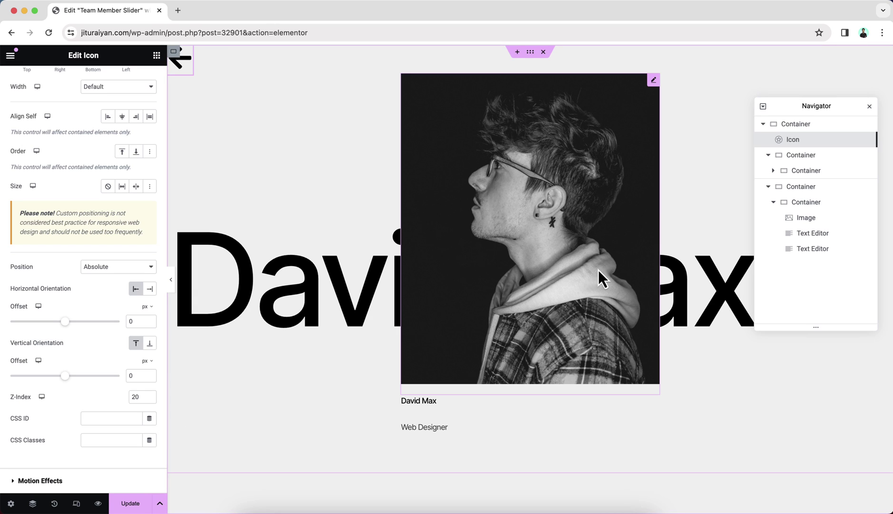
Give the image card container 55 px top and 50 px bottom padding.
left_click(790, 178)
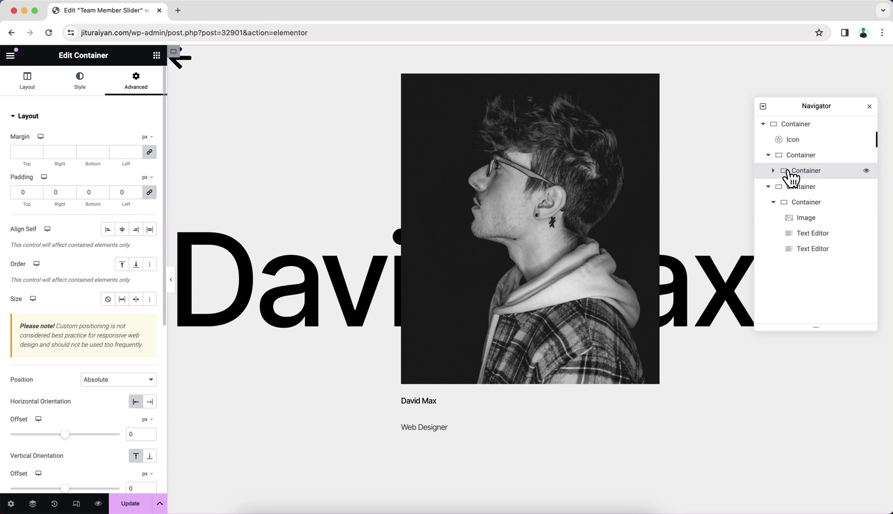
left_click(806, 203)
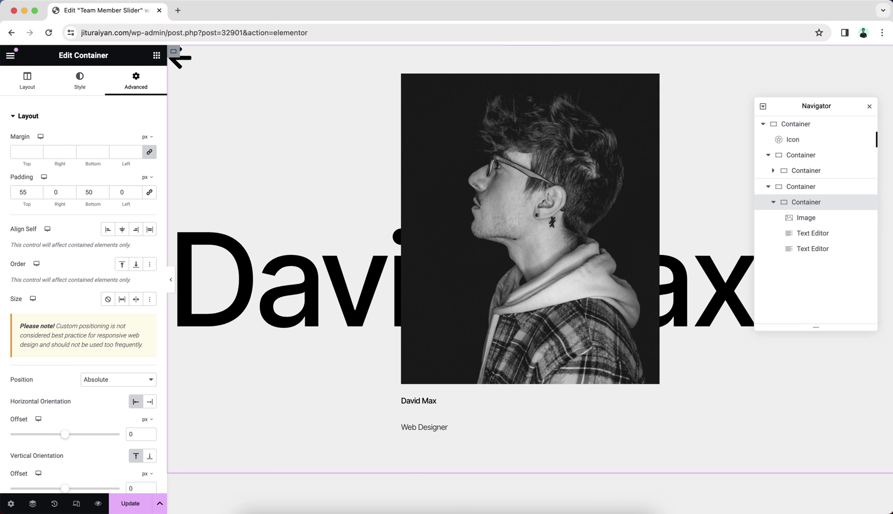
left_click(76, 504)
In tablet view, set the team member image height to 500 px.
left_click(484, 55)
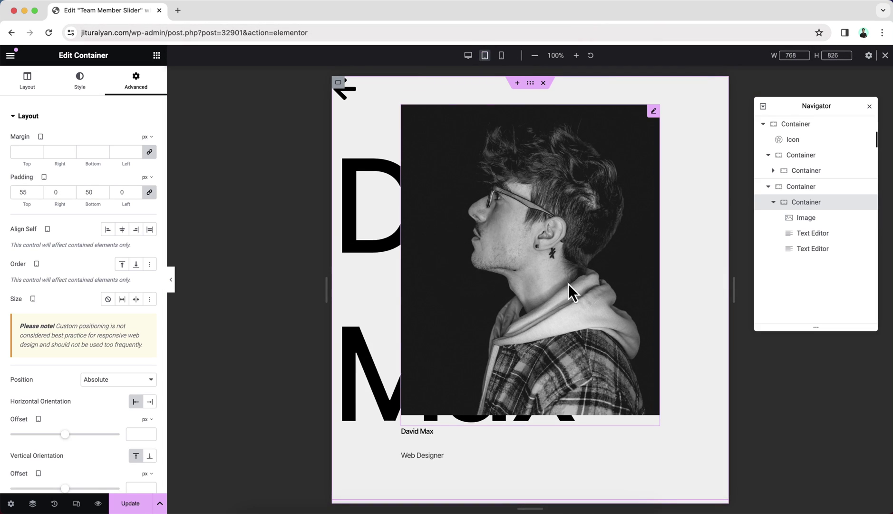
left_click(550, 276)
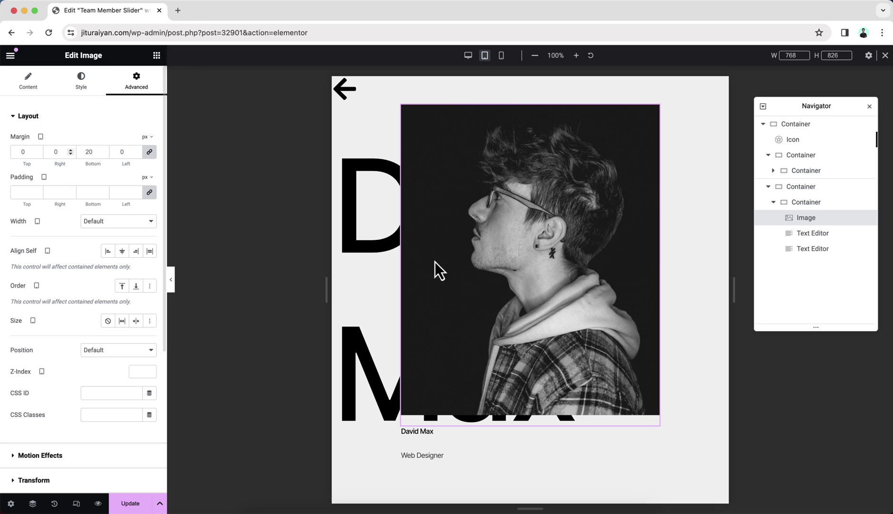
left_click(81, 84)
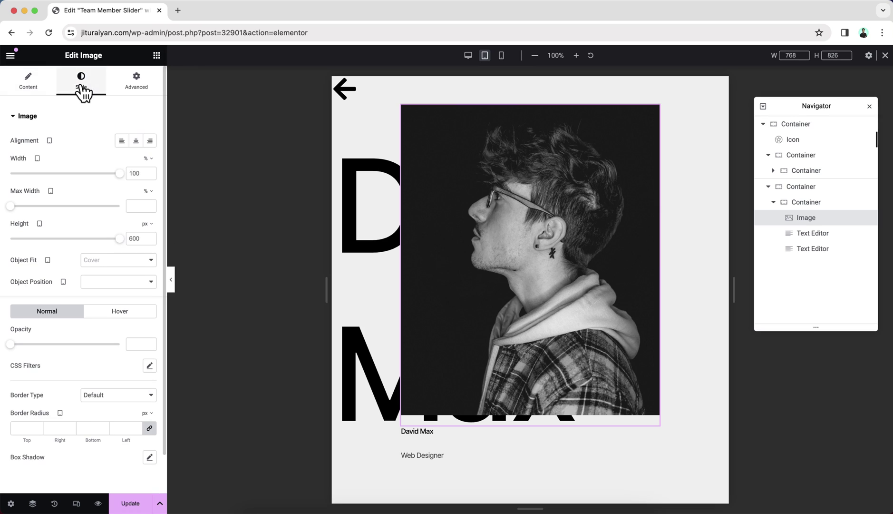
double_click(136, 239)
type("500")
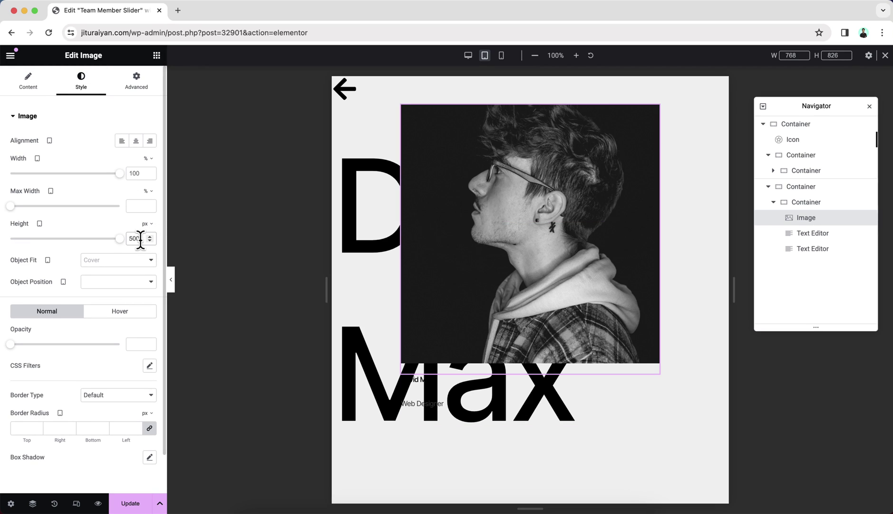
Narrow the image card container to 400 px width on tablet.
left_click(804, 204)
left_click(29, 82)
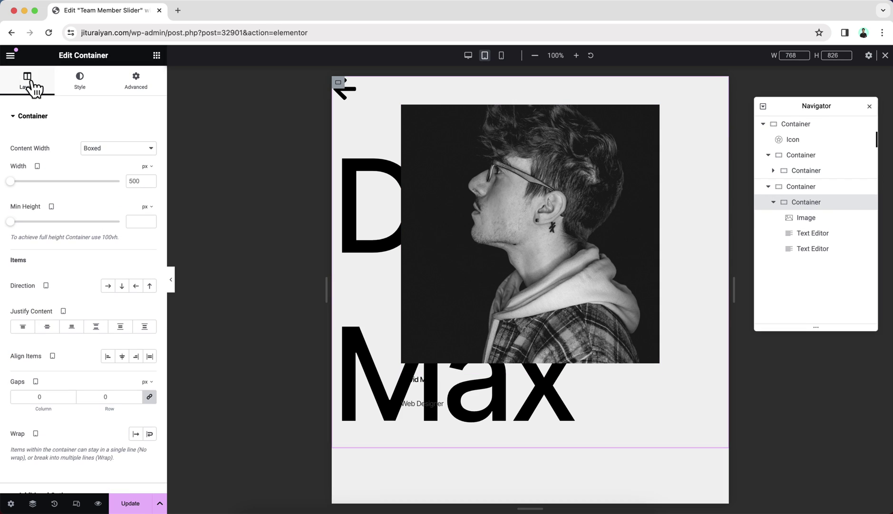
double_click(132, 182)
type("400")
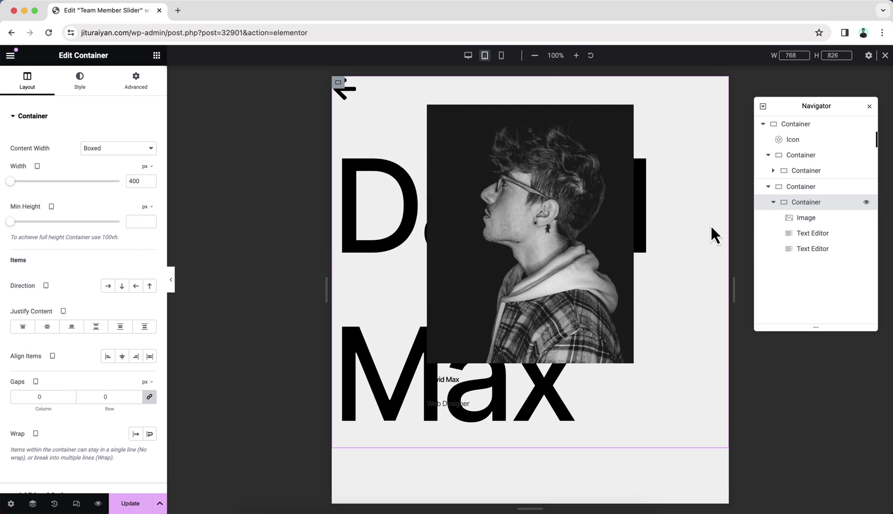
Reduce the big name heading's tablet font size to 200.
left_click(774, 171)
left_click(810, 187)
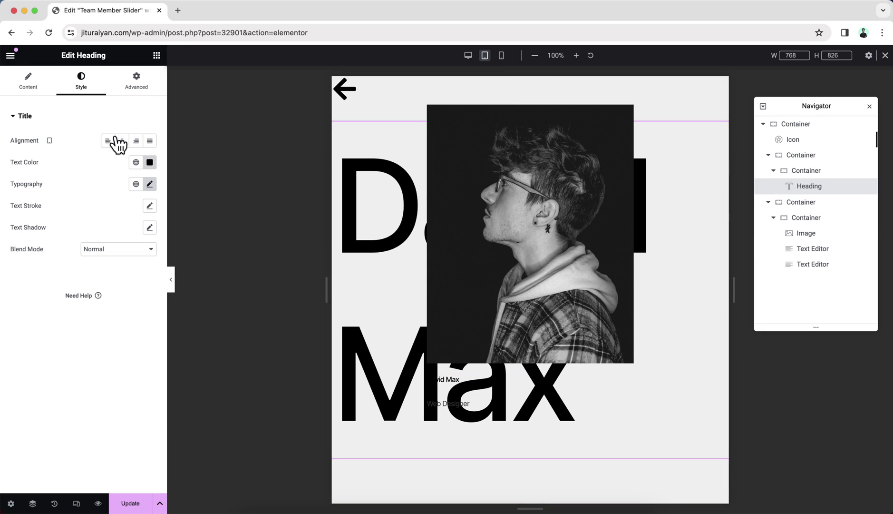
left_click(150, 184)
double_click(130, 262)
type("200")
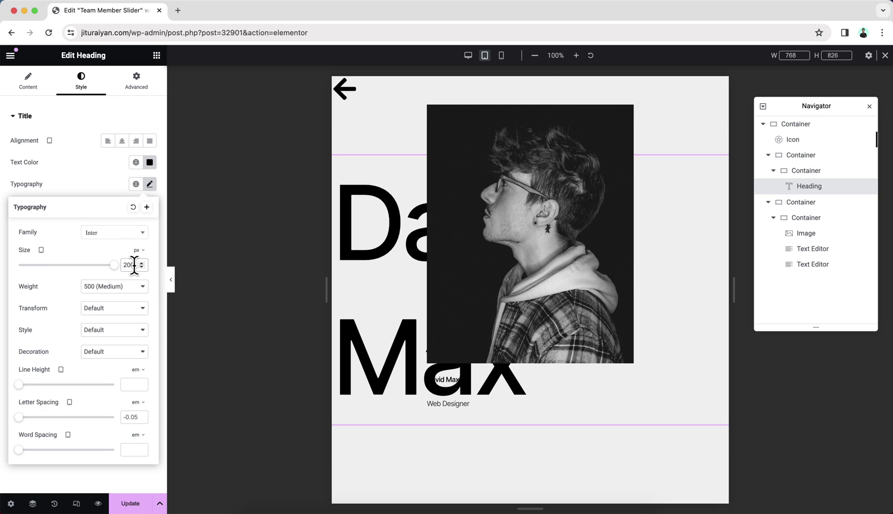
In mobile view, set the image height to 380 px and card width to 280 px.
left_click(506, 56)
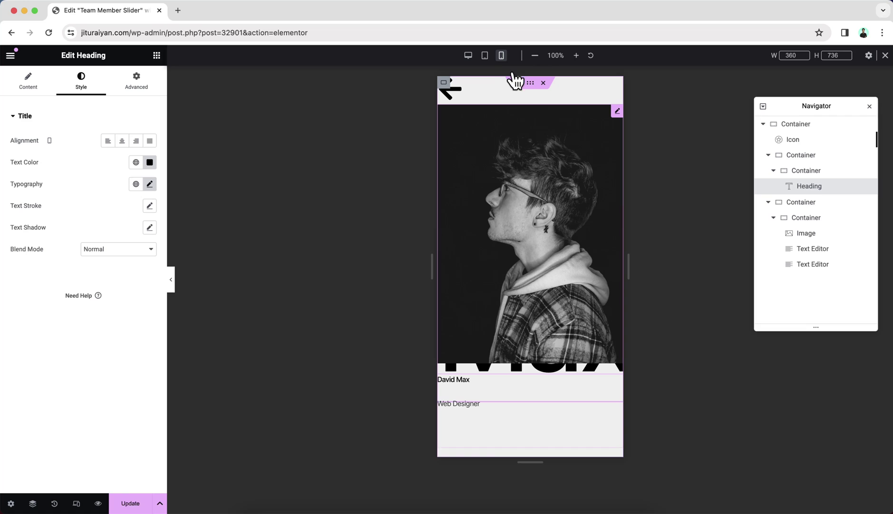
left_click(532, 193)
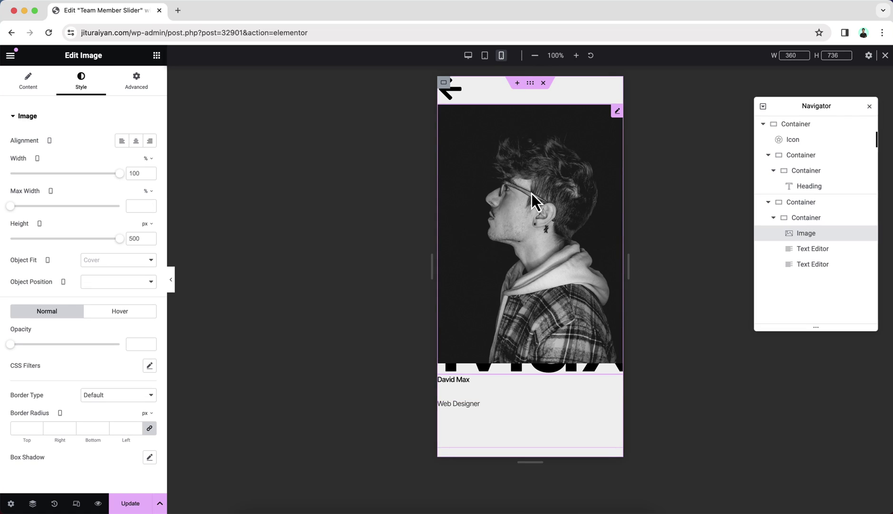
double_click(135, 238)
type("380")
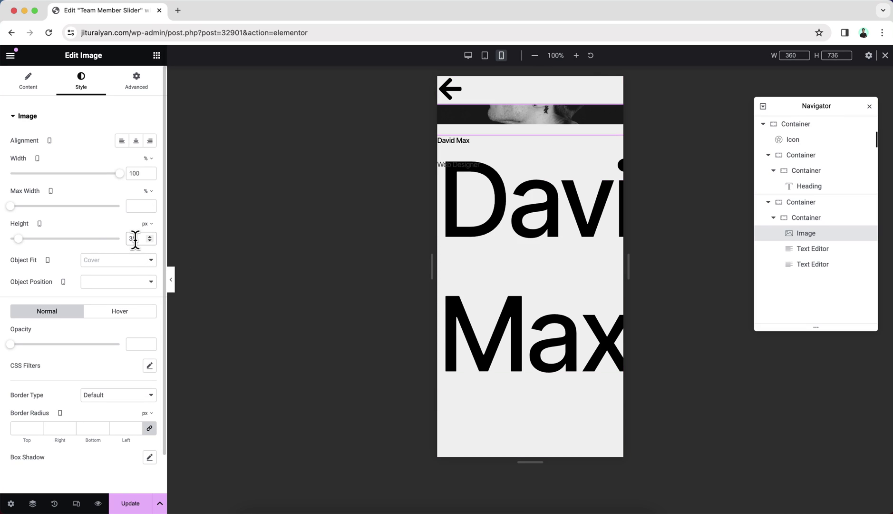
left_click(805, 219)
left_click(132, 182)
type("30")
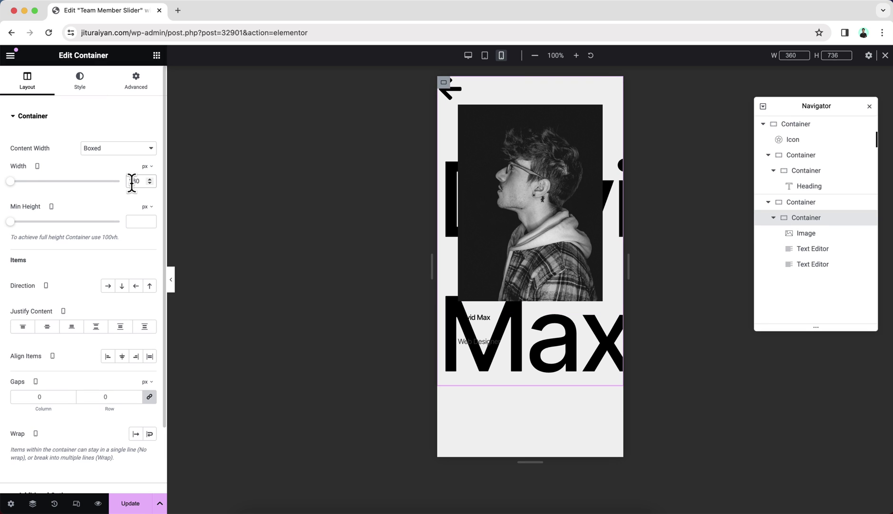
Reduce the big name heading's mobile font size to 150.
left_click(793, 186)
left_click(81, 80)
left_click(149, 184)
double_click(129, 265)
type("150")
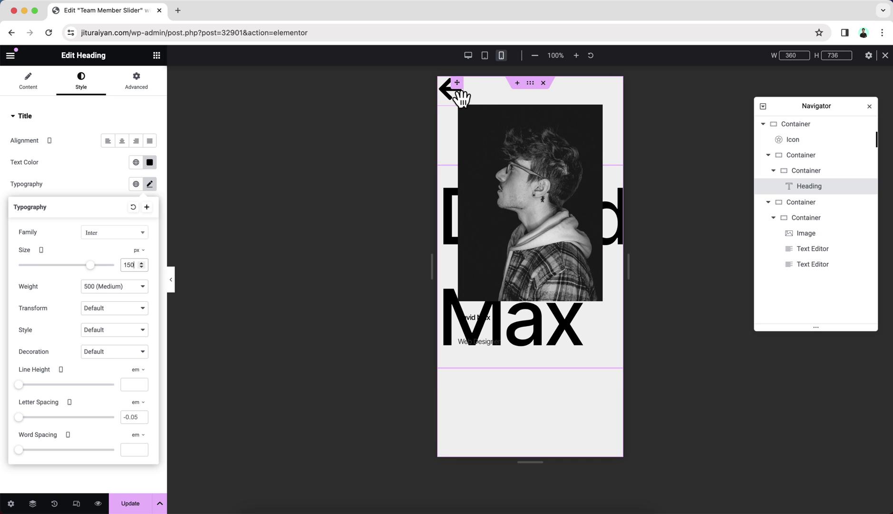
Set the back-arrow icon's vertical offset to 50%.
left_click(459, 92)
scroll(66, 373, "down", 3)
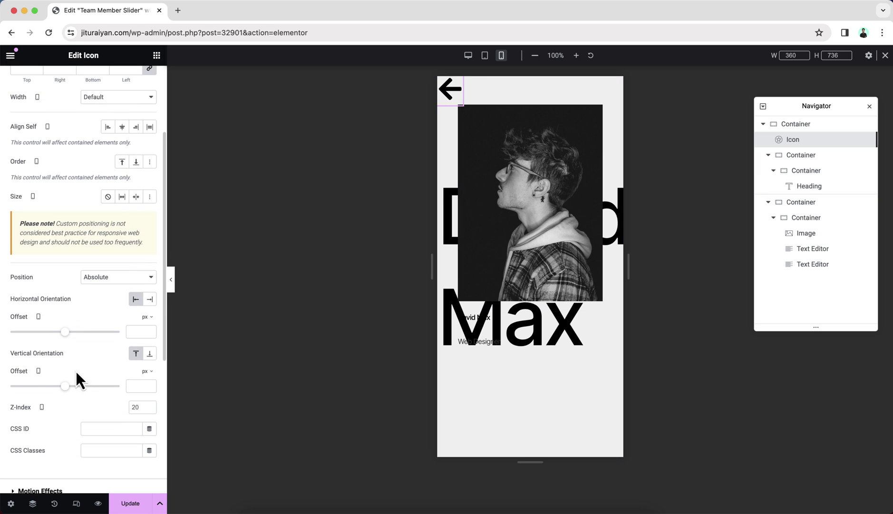
left_click(150, 375)
left_click(135, 386)
type("50")
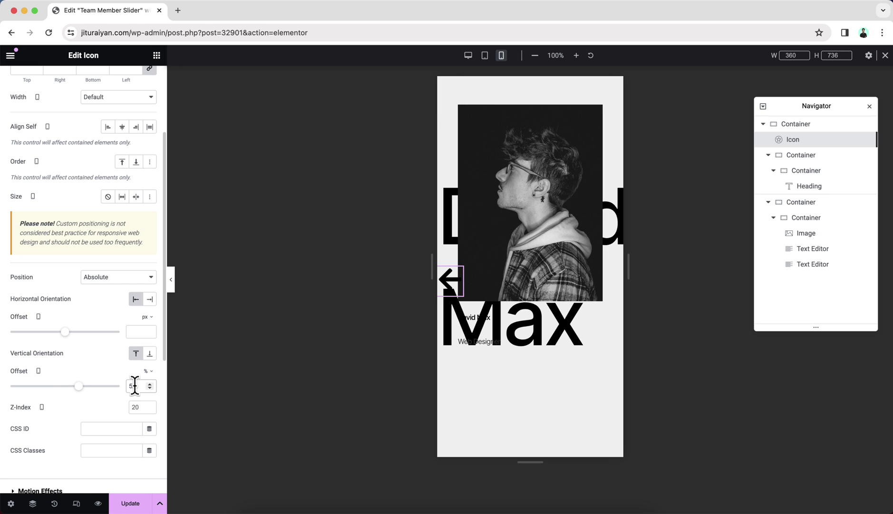
left_click_drag(431, 262, 285, 261)
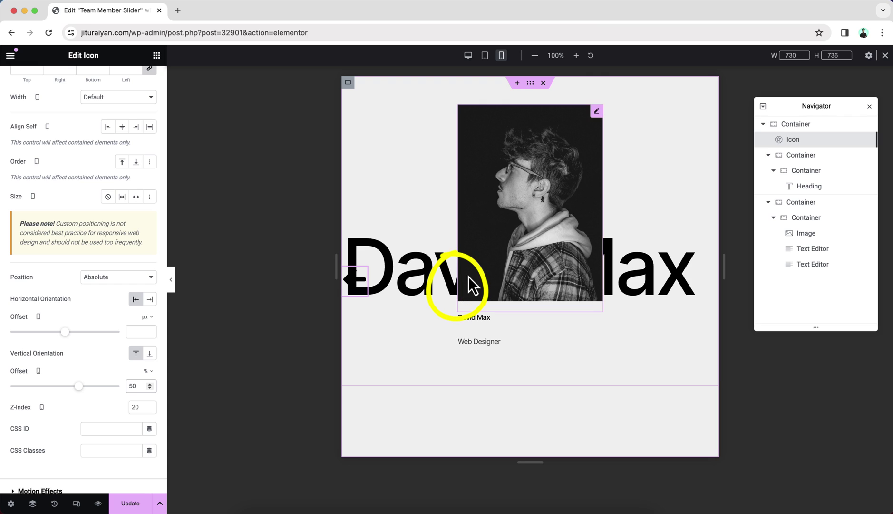
Give the arrow a custom horizontal offset of calc(50% - 280px/2 - 25px).
left_click(151, 318)
left_click(146, 410)
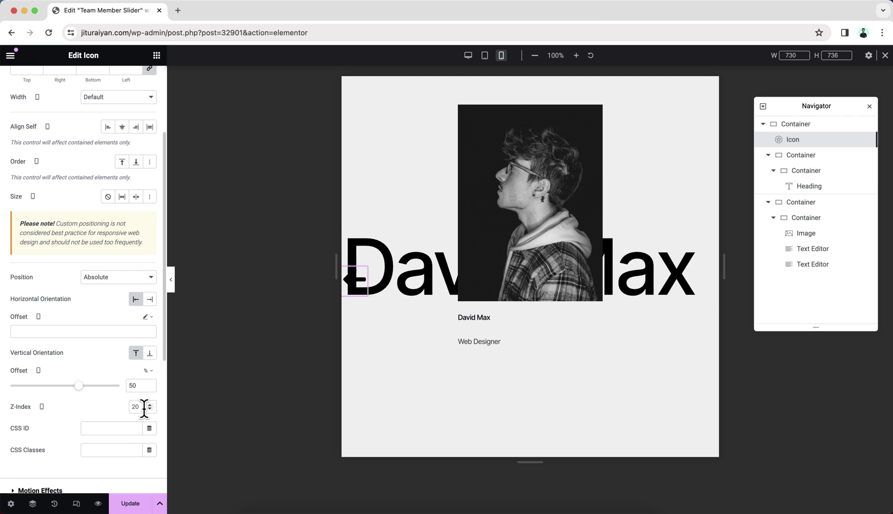
left_click(47, 331)
type("calc(50% - 280px/2 - 25px")
scroll(106, 267, "down", 2)
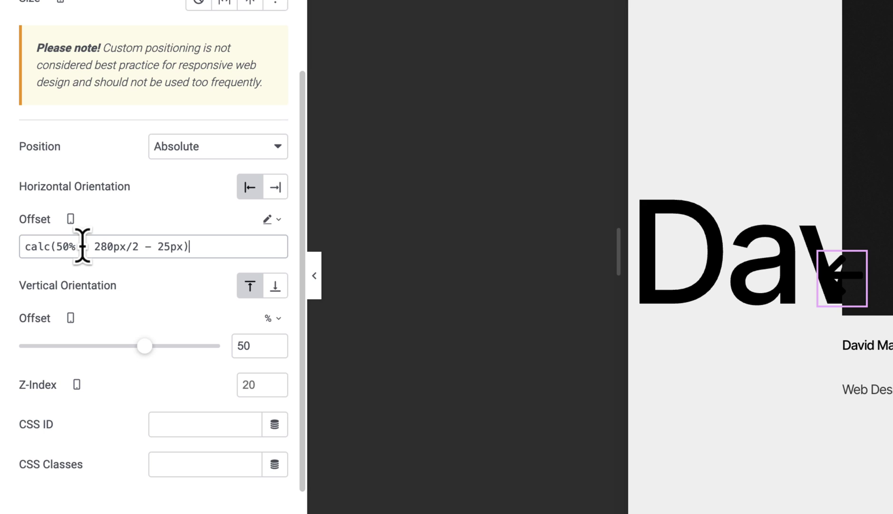
left_click_drag(81, 245, 74, 244)
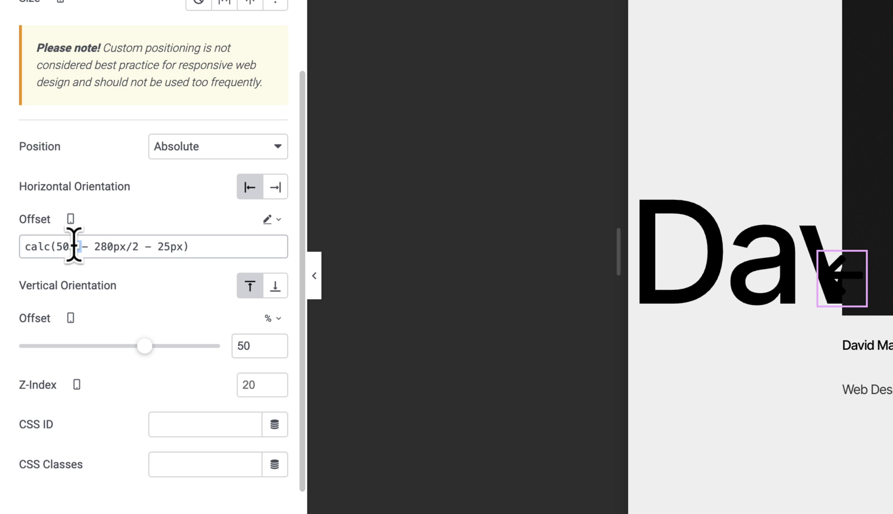
left_click(192, 247)
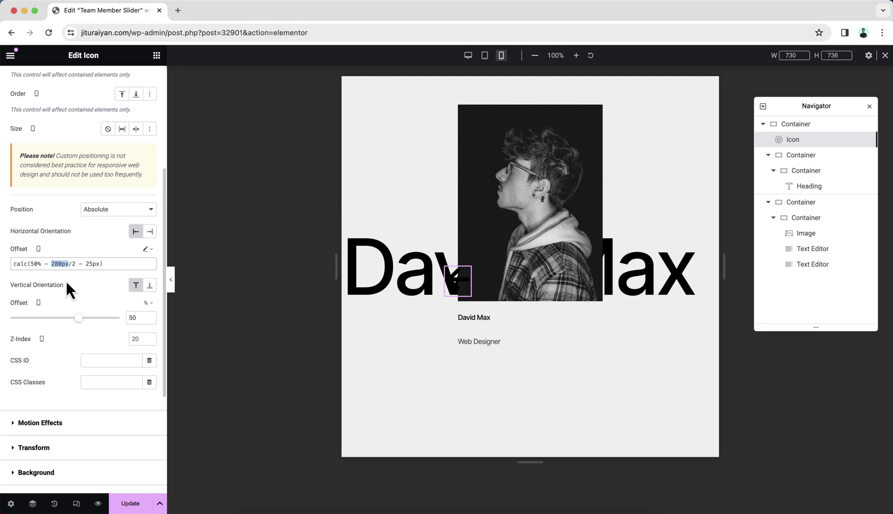
Give the arrow icon a semi-transparent white #FFFFFF7A background.
scroll(84, 291, "down", 3)
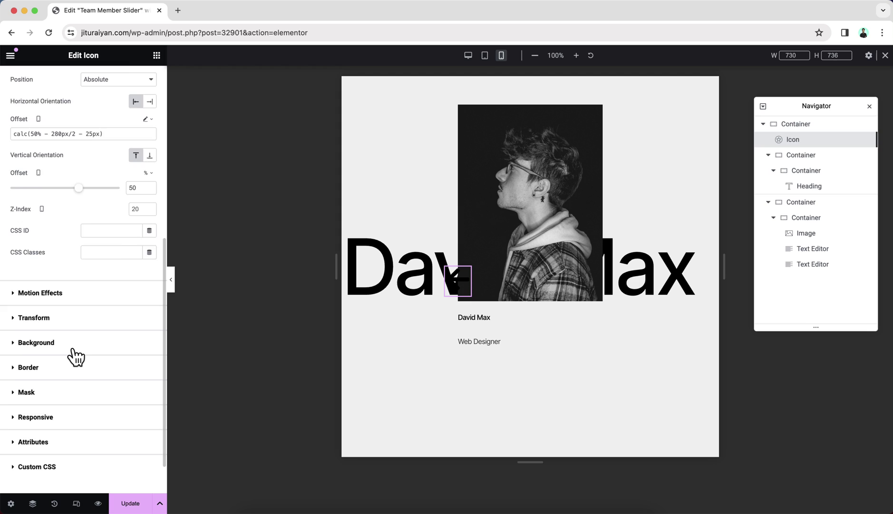
left_click(74, 350)
left_click(135, 236)
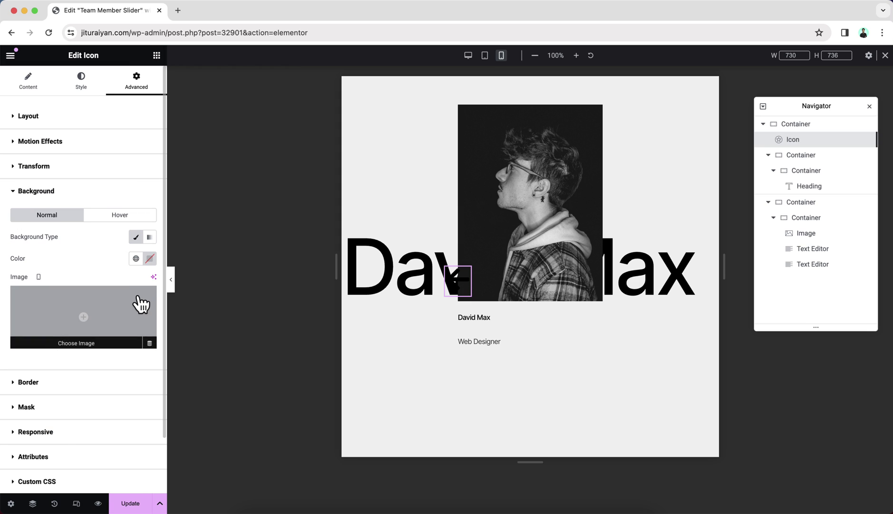
left_click(150, 258)
type("#FFFFFF")
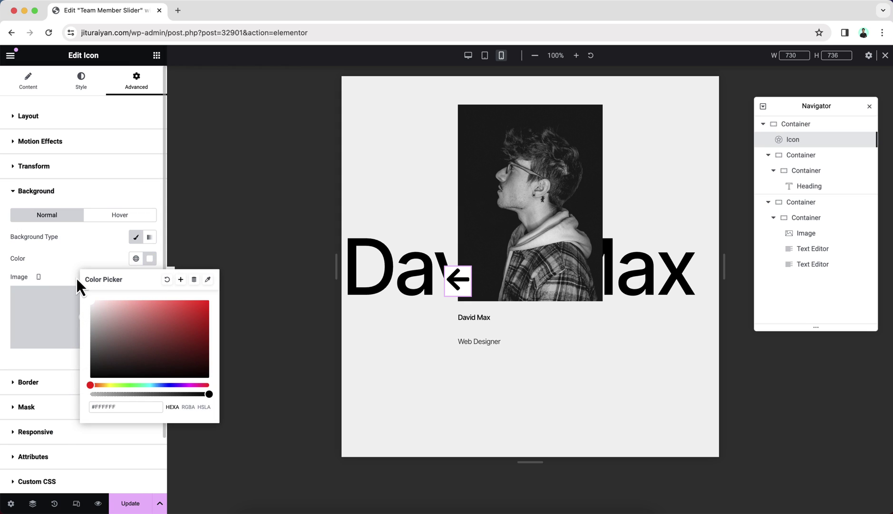
left_click(148, 393)
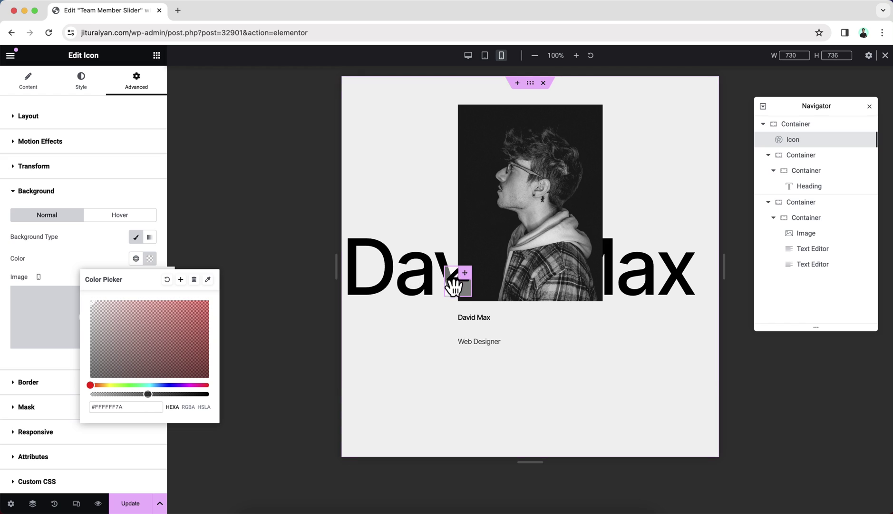
Round the arrow with a 50% border radius and 12 px padding.
left_click(60, 382)
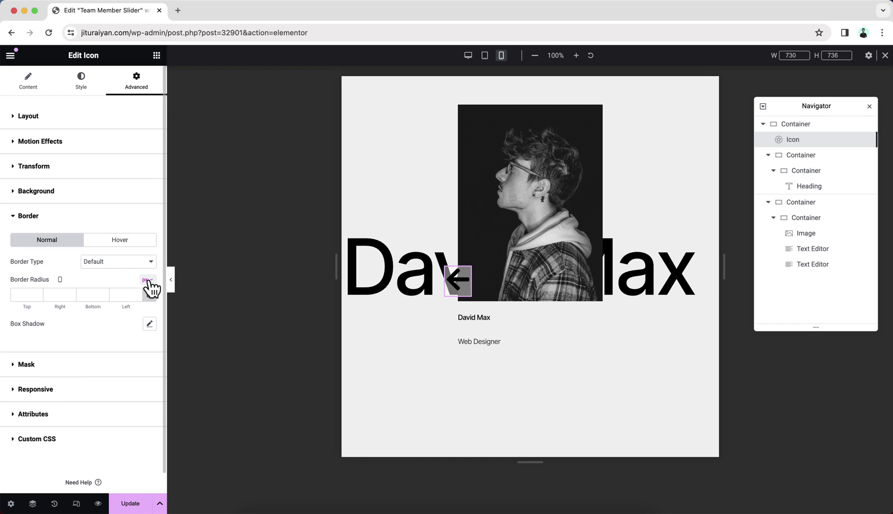
left_click(125, 294)
type("50")
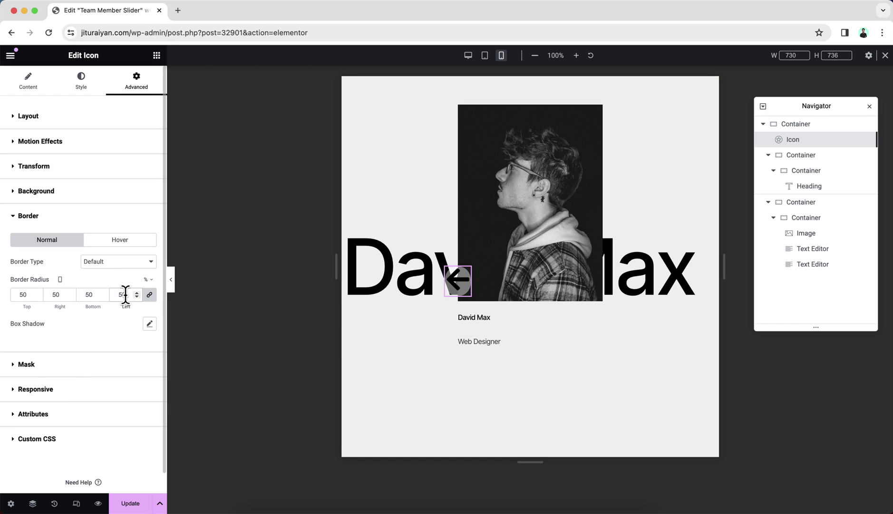
left_click(120, 121)
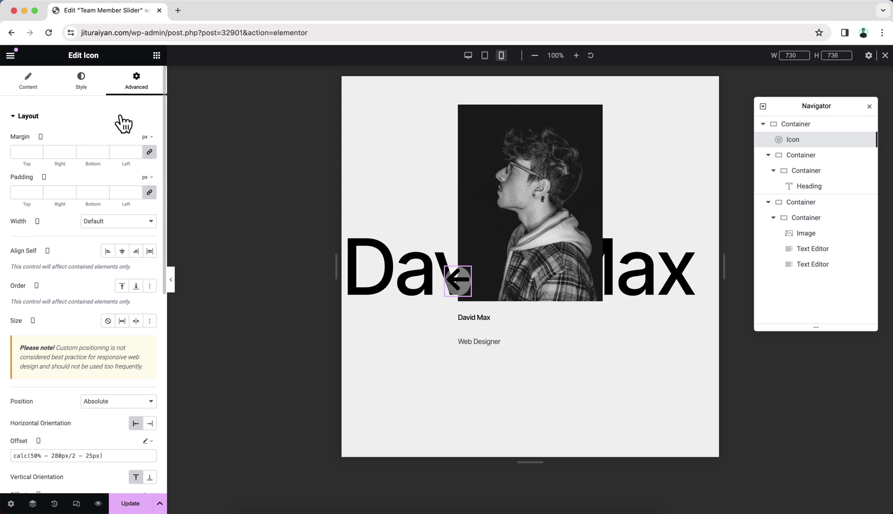
left_click(122, 191)
type("12")
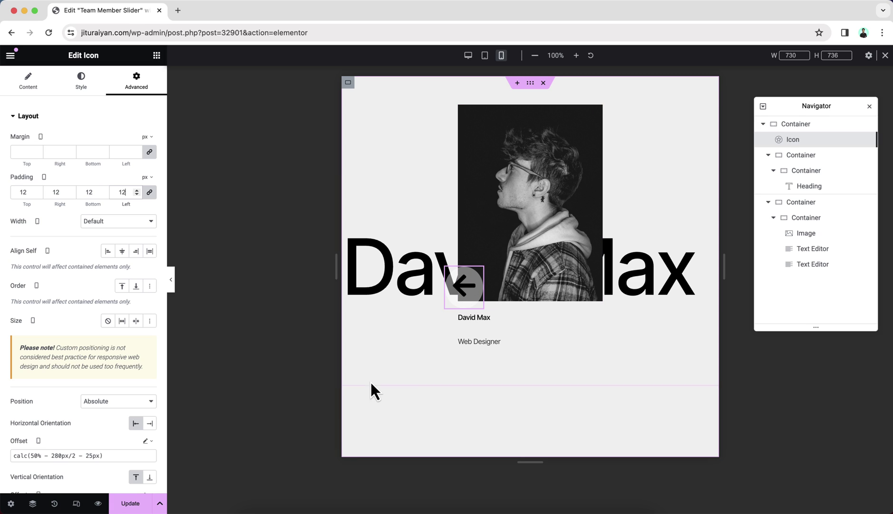
Duplicate the arrow icon and change the copy to a right arrow.
right_click(809, 143)
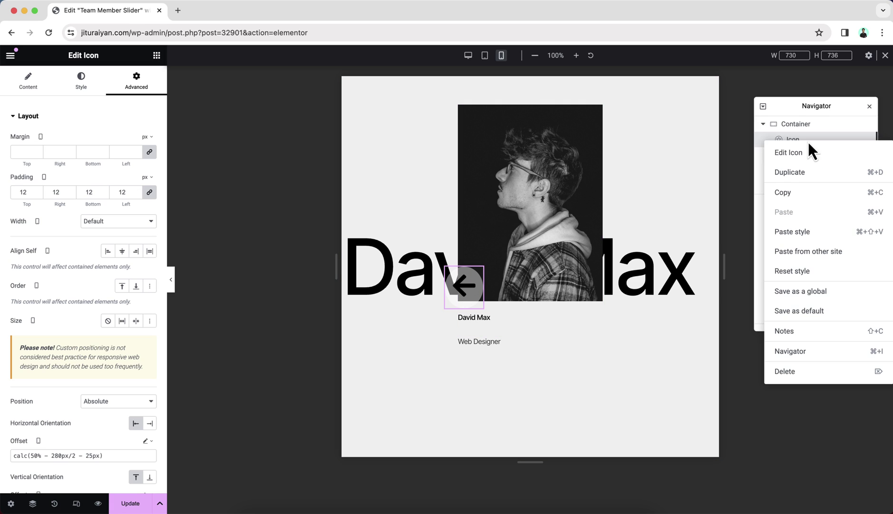
left_click(808, 177)
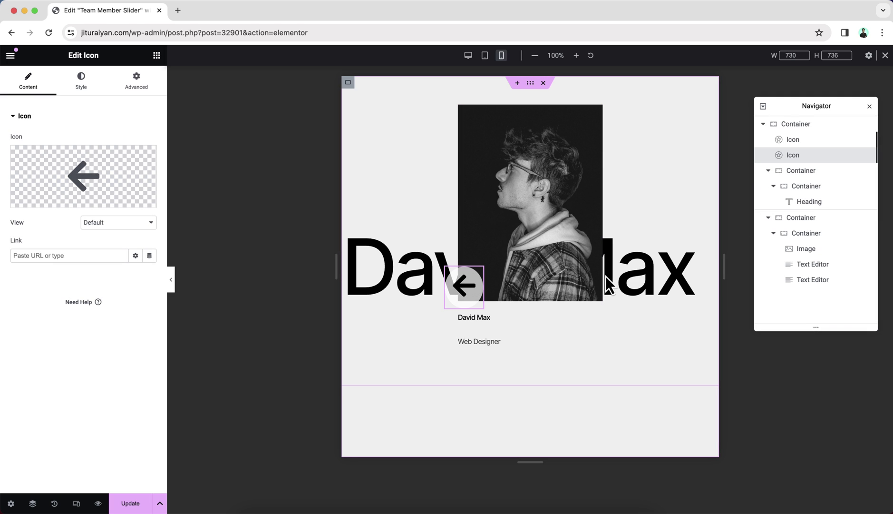
mouse_move(64, 195)
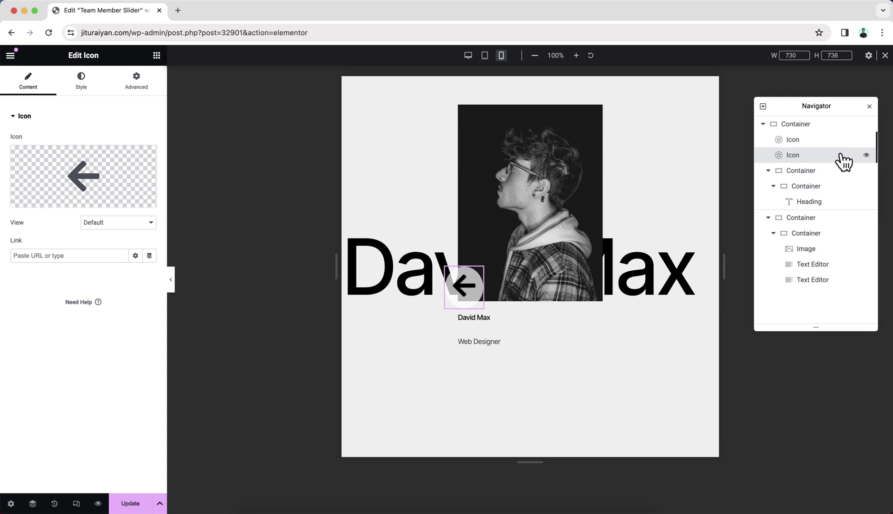
left_click(83, 174)
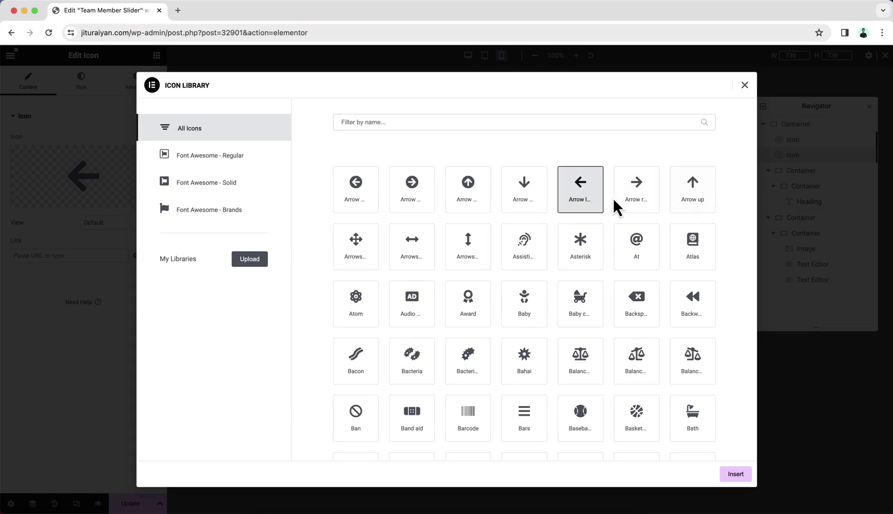
left_click(628, 201)
left_click(736, 474)
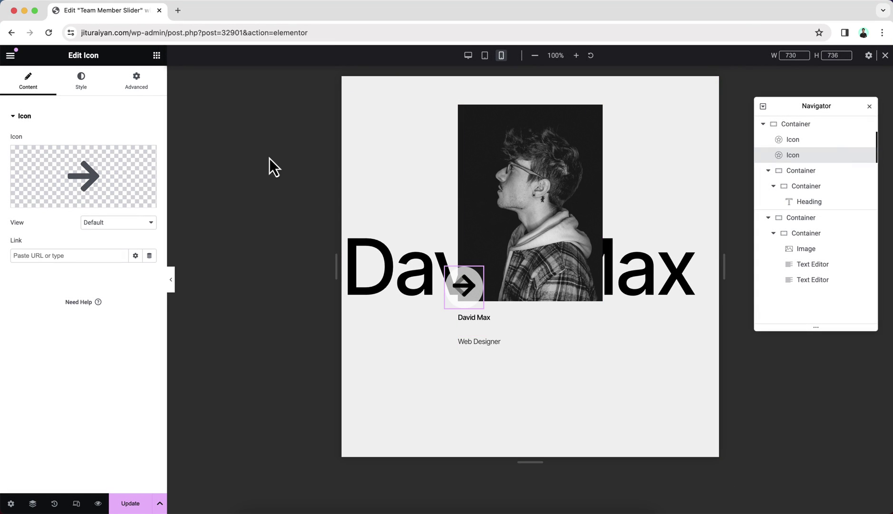
Anchor the right arrow to the right side using the same calc offset formula.
left_click(137, 79)
scroll(74, 366, "down", 8)
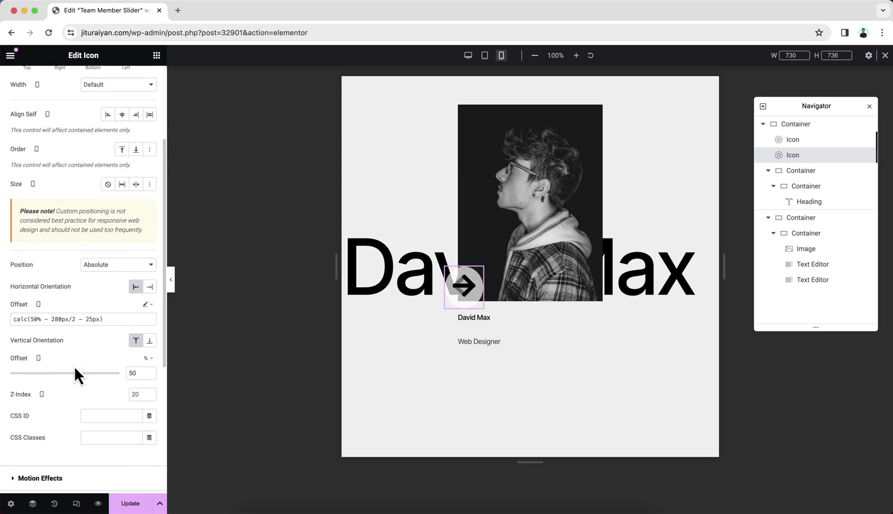
triple_click(74, 270)
key("super+c")
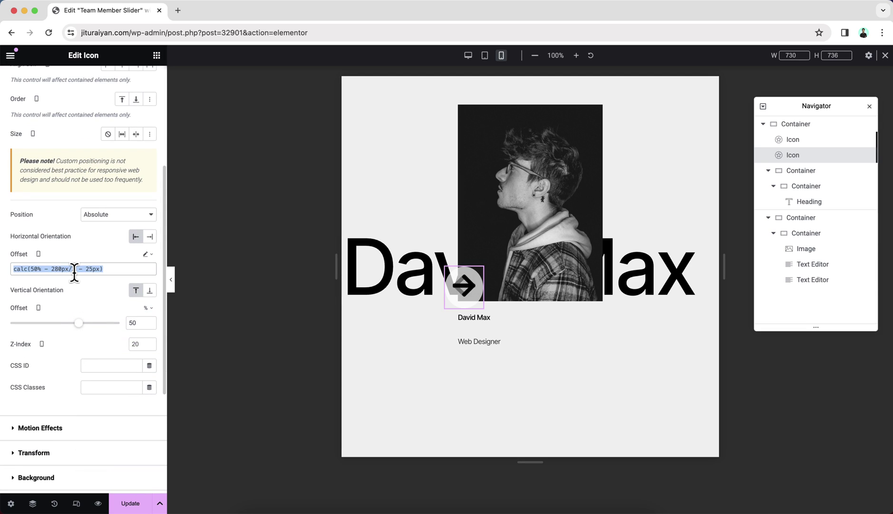
left_click(150, 236)
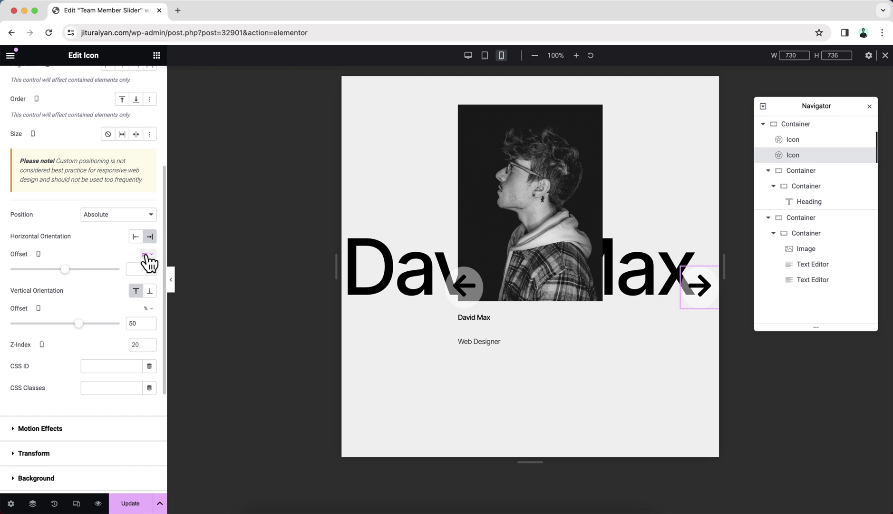
left_click(148, 255)
left_click(150, 359)
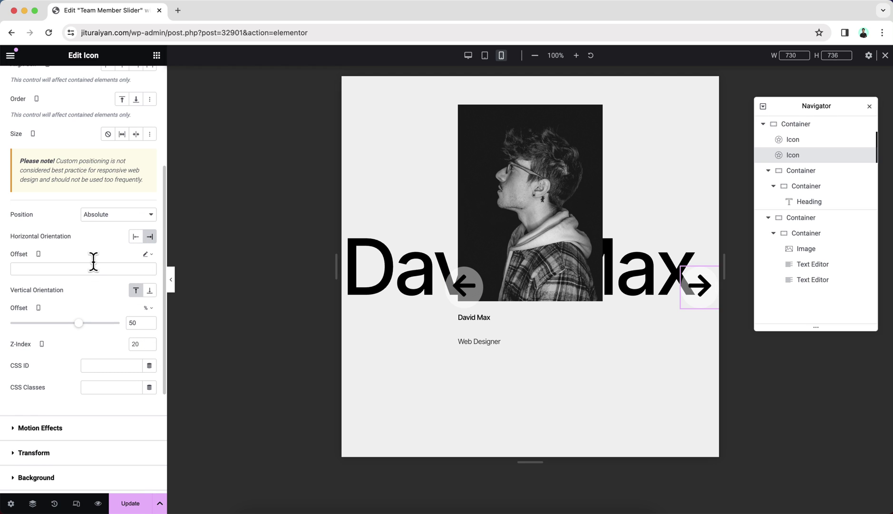
key("super+v")
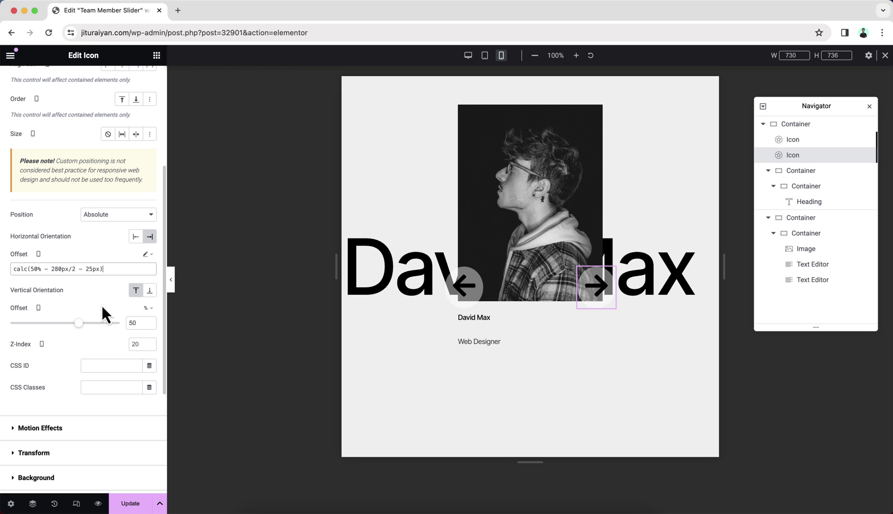
scroll(91, 288, "up", 3)
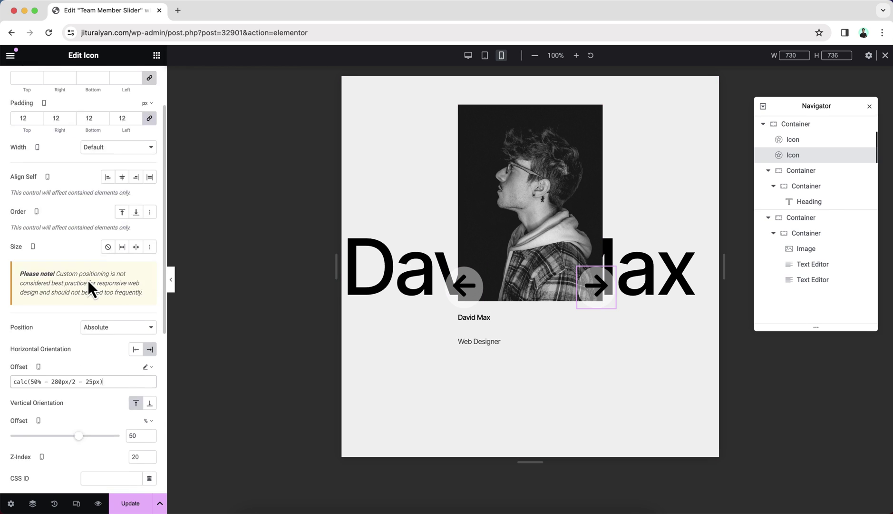
scroll(88, 214, "up", 2)
Make the arrows 44 px and preview the layout at 360 px width.
left_click(81, 82)
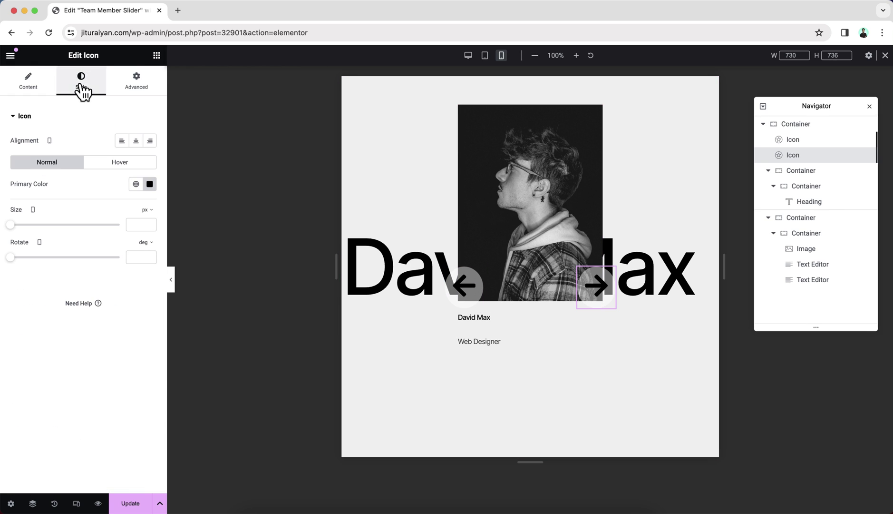
left_click(132, 226)
type("44")
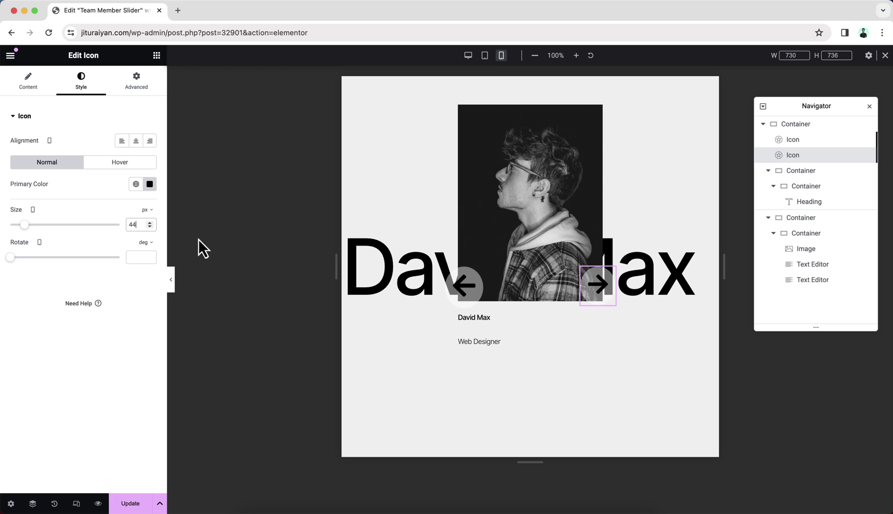
left_click(800, 146)
left_click(81, 81)
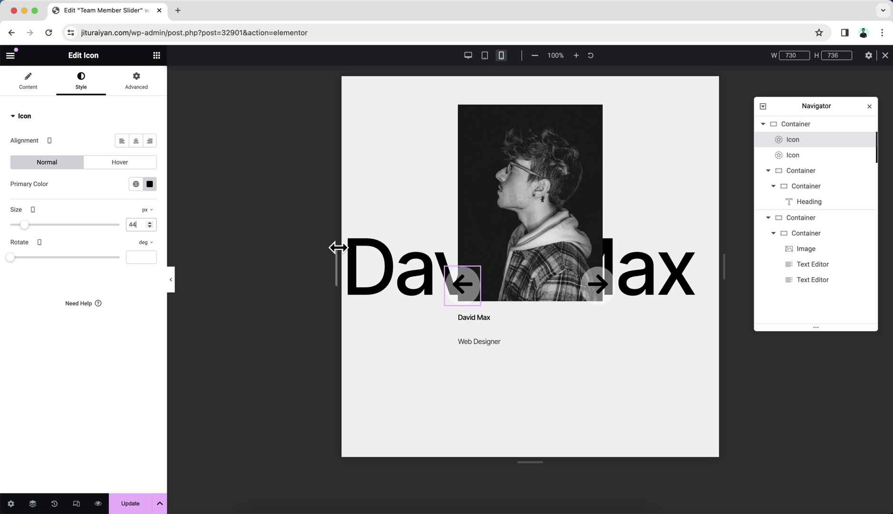
left_click_drag(339, 249, 434, 253)
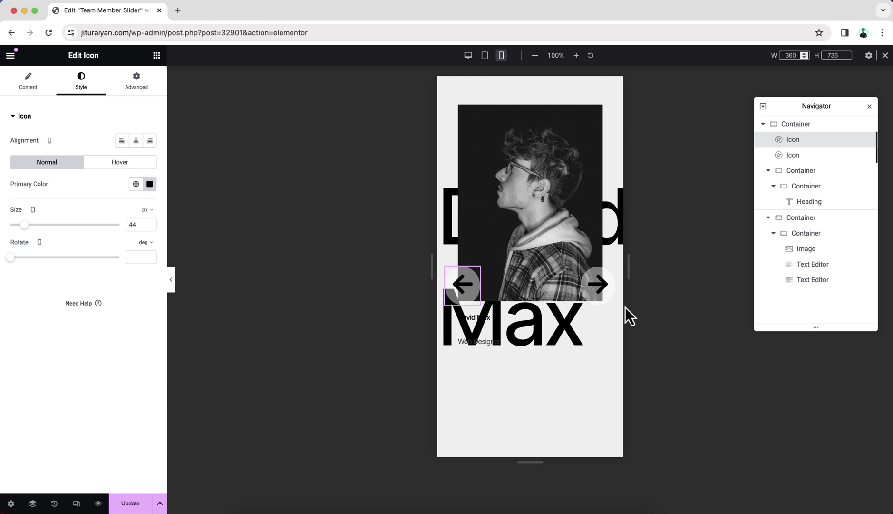
Set the slide containers' mobile minimum height to 0.
left_click(802, 173)
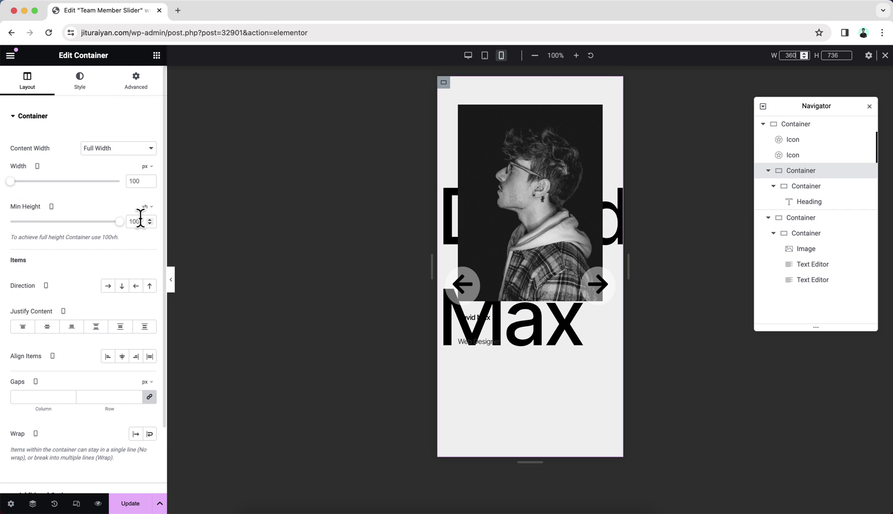
left_click(818, 186)
left_click(27, 80)
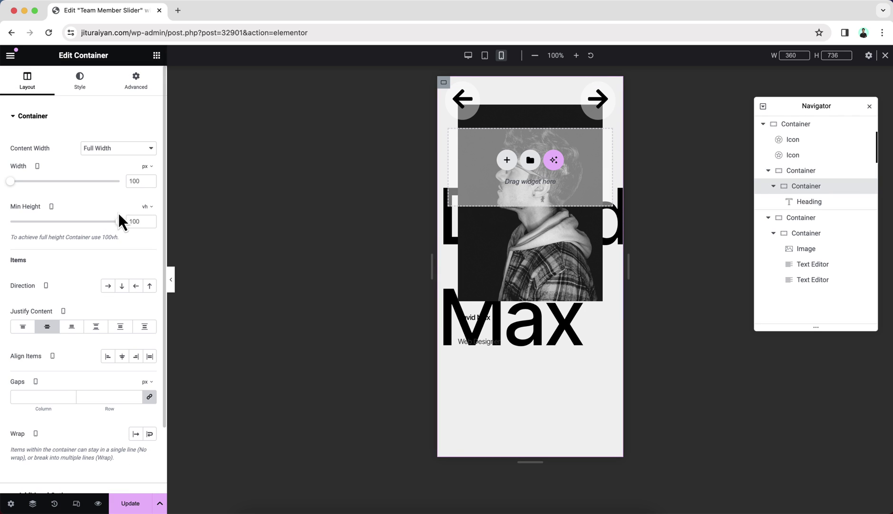
double_click(134, 221)
type("0")
left_click(819, 217)
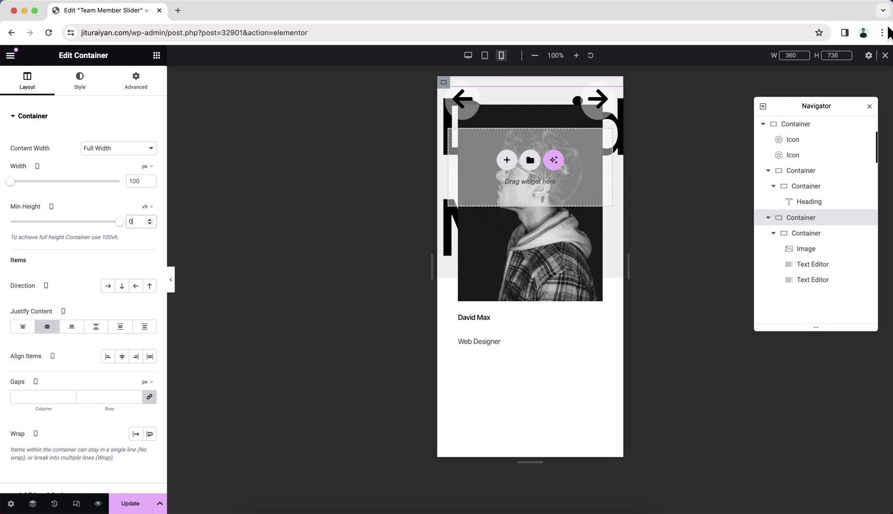
Back on desktop, clear the photo card container's vertical offset.
left_click(886, 57)
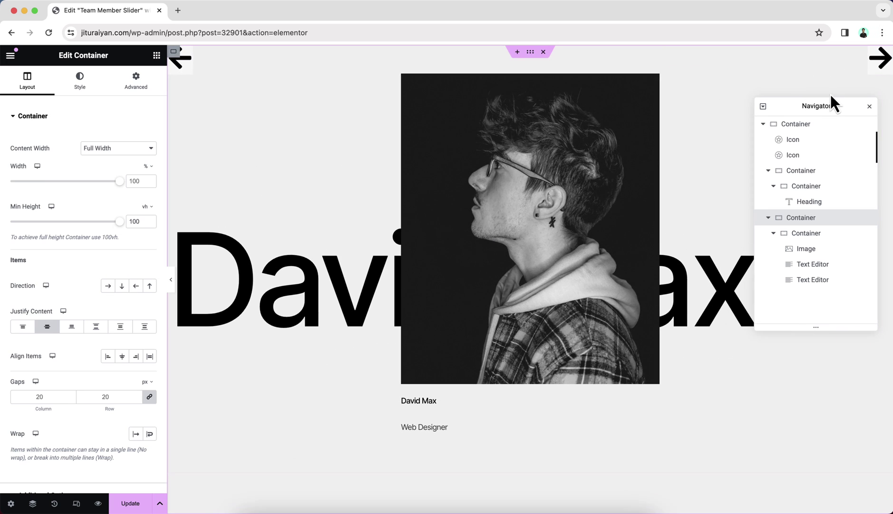
left_click(801, 233)
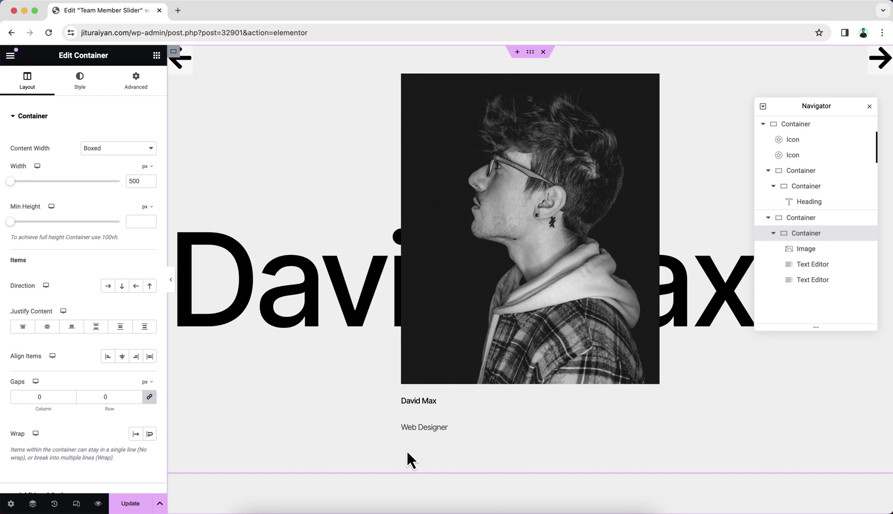
left_click(136, 82)
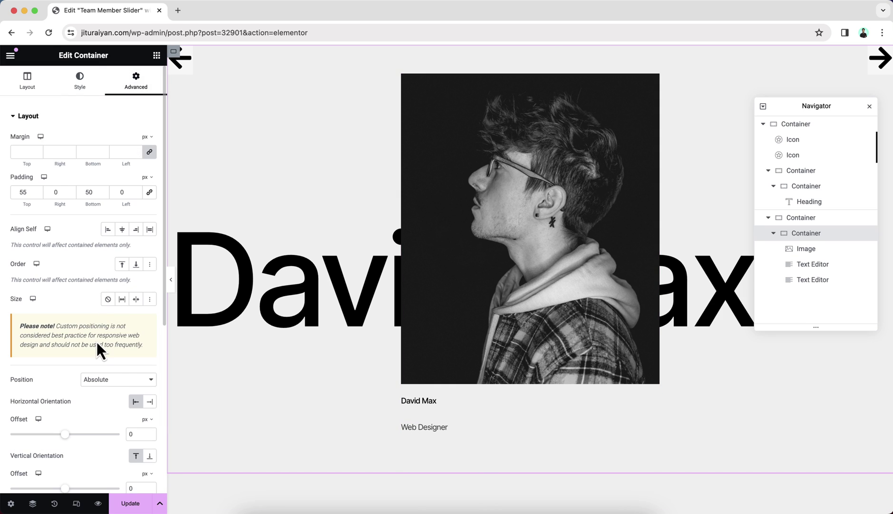
scroll(100, 348, "down", 3)
double_click(135, 383)
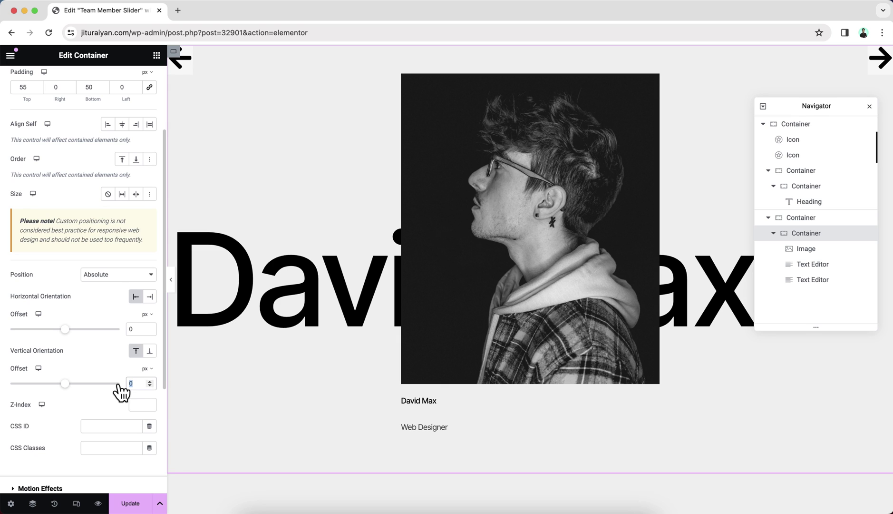
key("BackSpace")
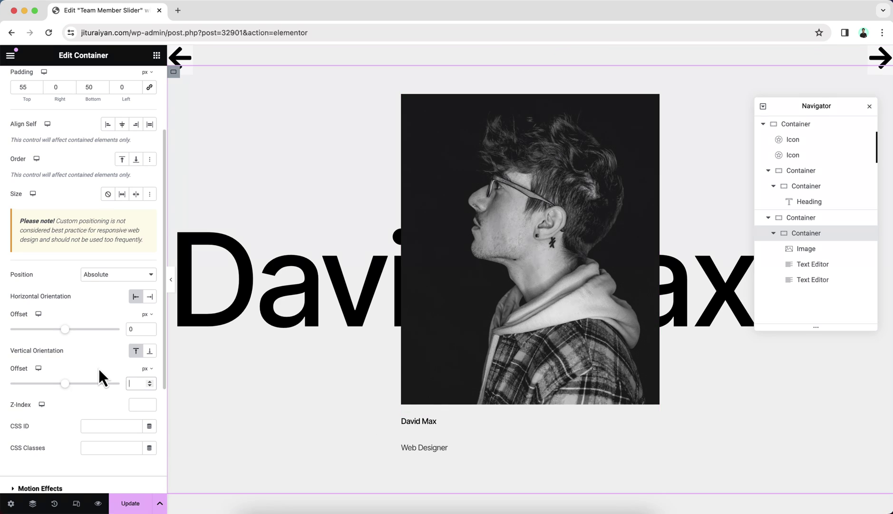
right_click(801, 193)
left_click(783, 167)
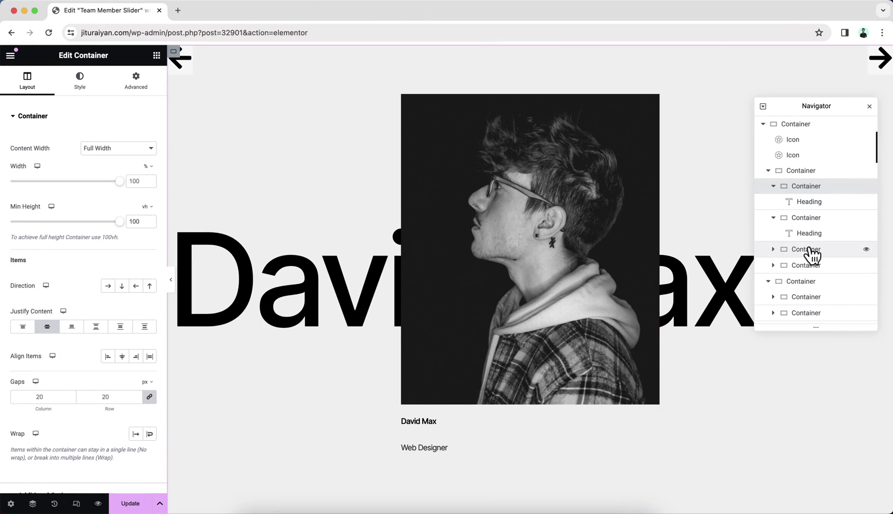
left_click(810, 233)
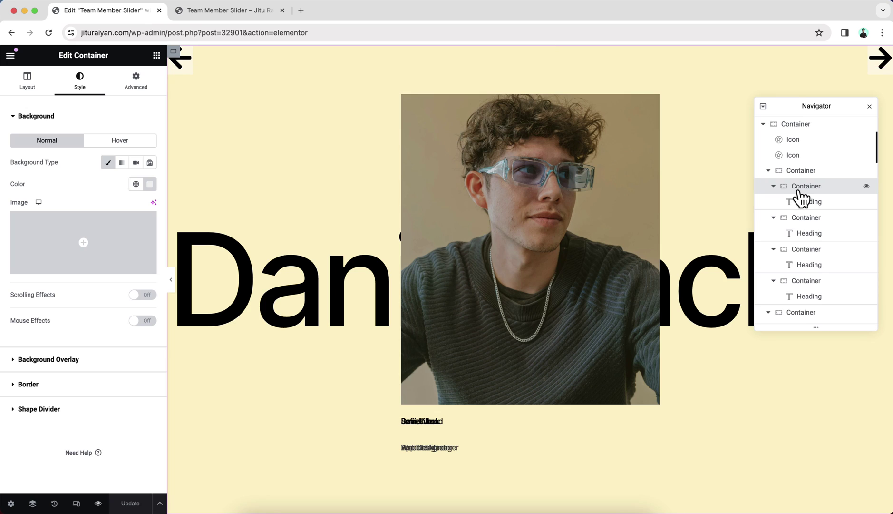
left_click(799, 220)
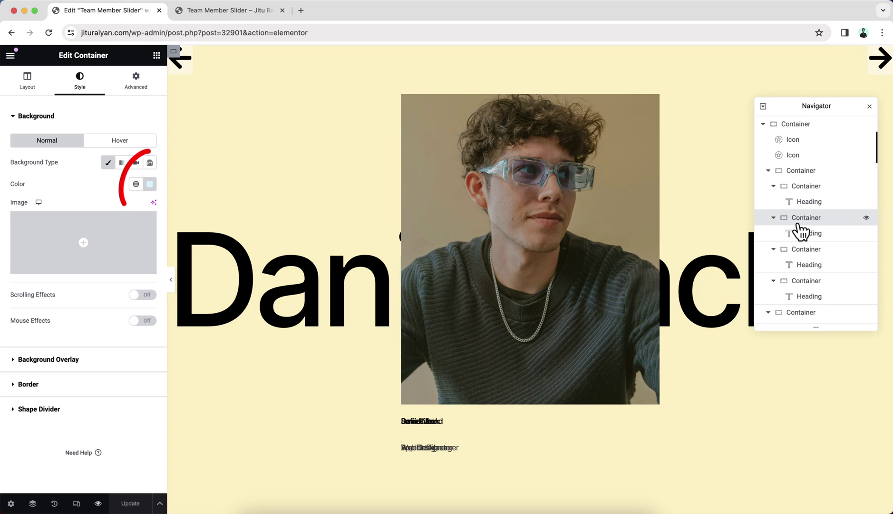
left_click(799, 255)
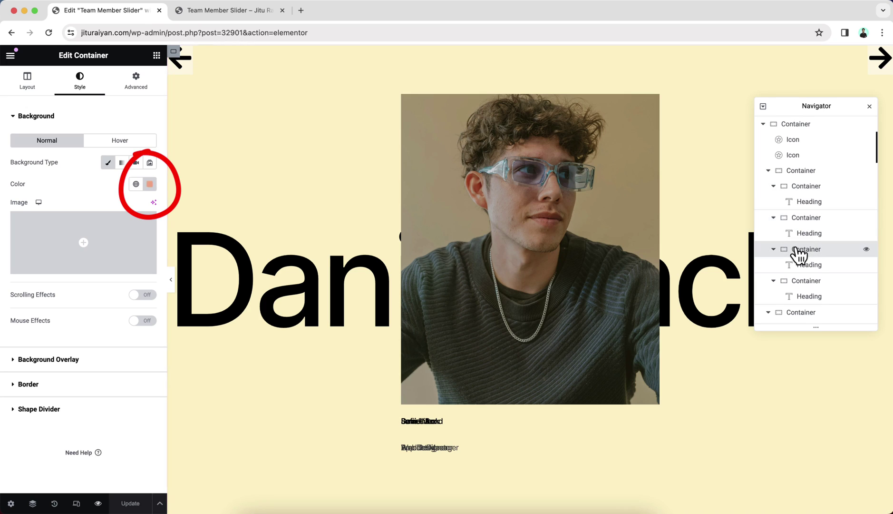
left_click(798, 287)
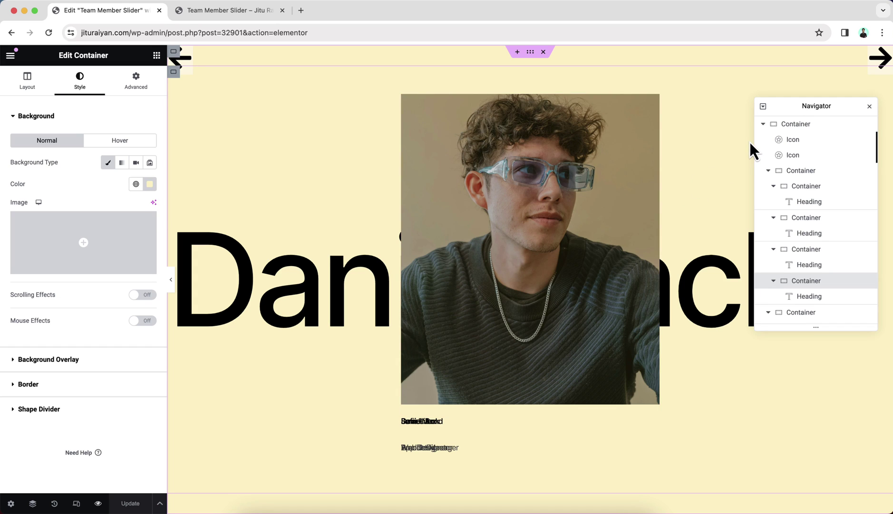
Give the outer slider container the CSS class mdw-team-member-slider.
left_click(800, 125)
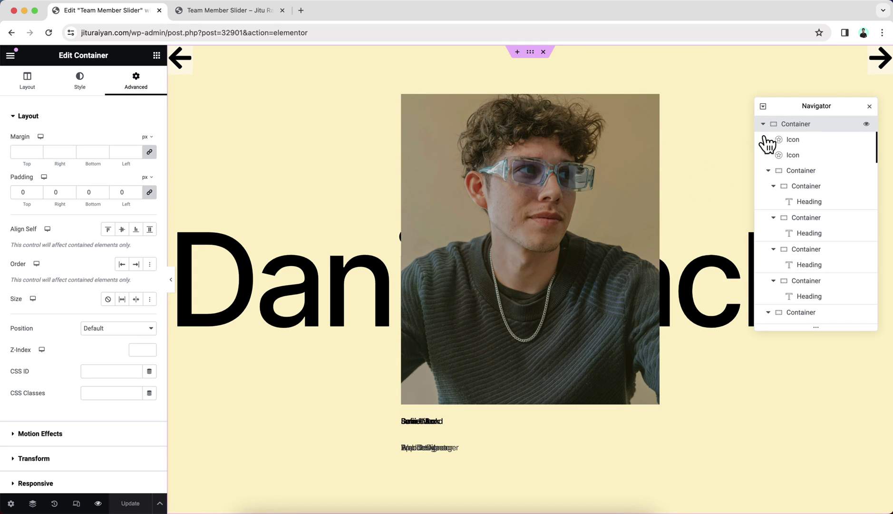
left_click(96, 392)
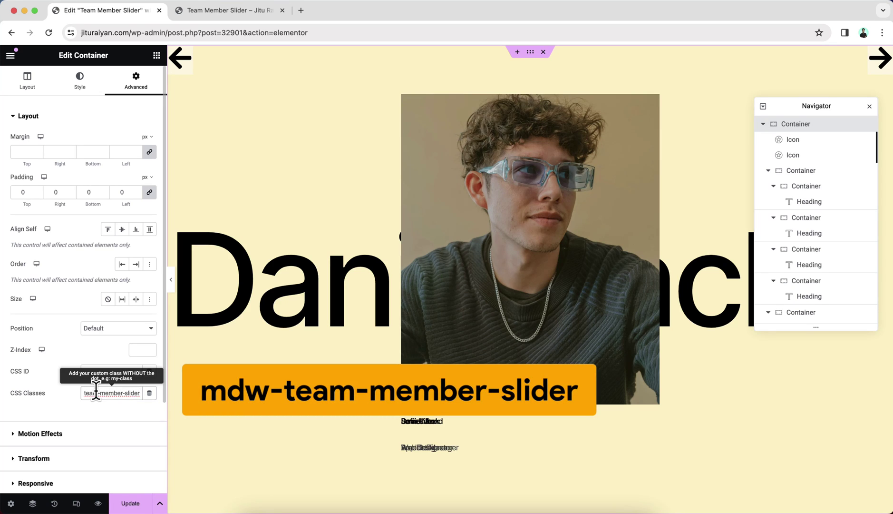
triple_click(114, 392)
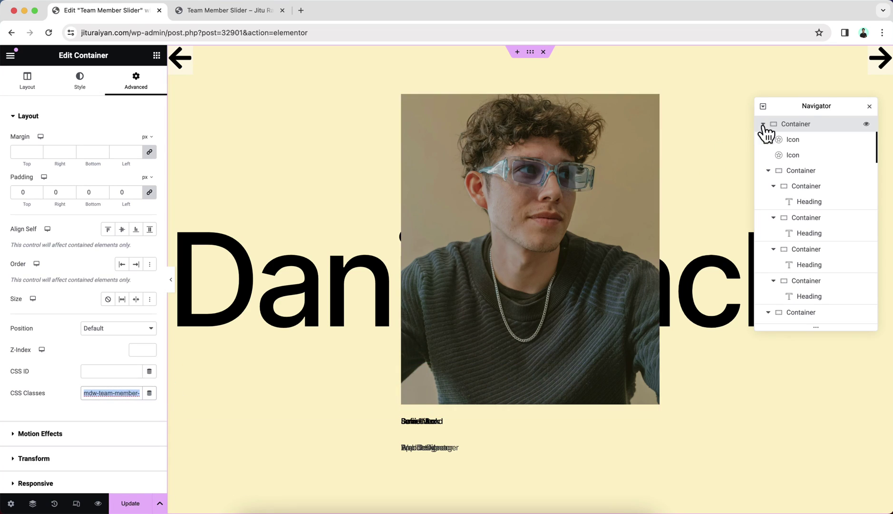
Assign mdw-team-member-slider-left and -right classes to the left and right arrow icons.
left_click(814, 140)
scroll(90, 362, "down", 3)
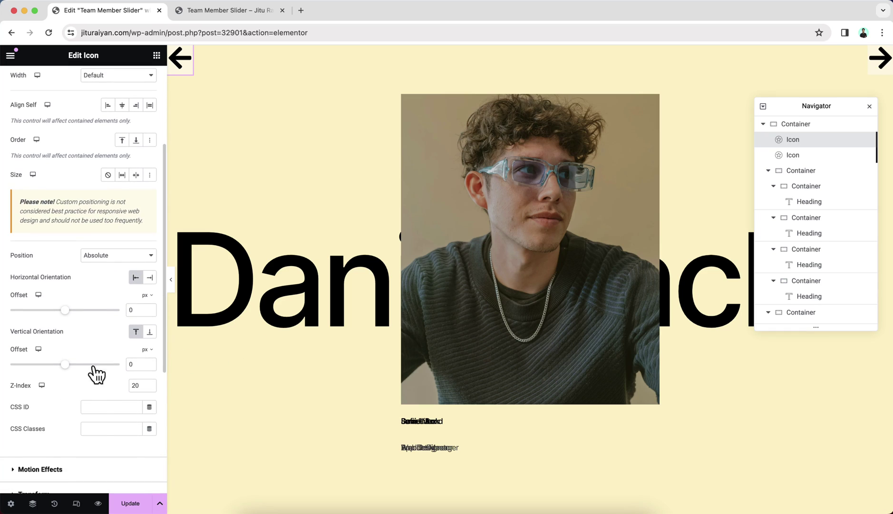
type("mdw-team-member-slider-left")
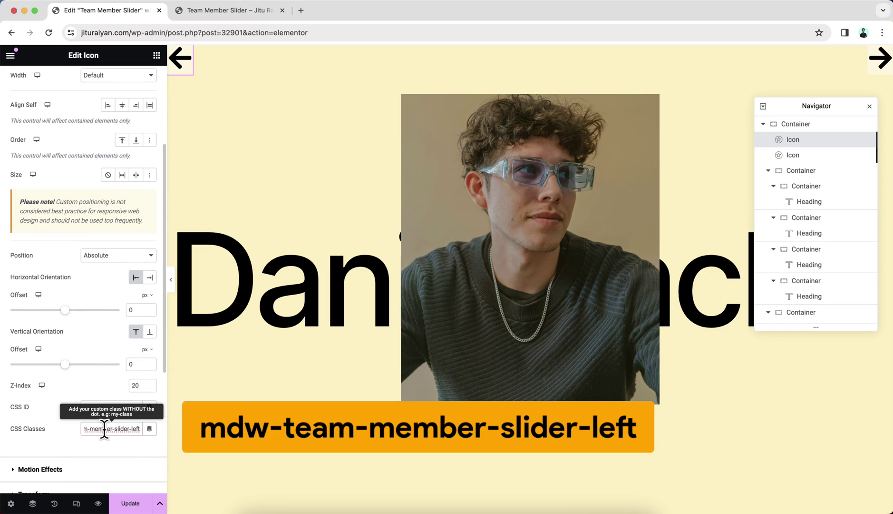
scroll(101, 414, "down", 2)
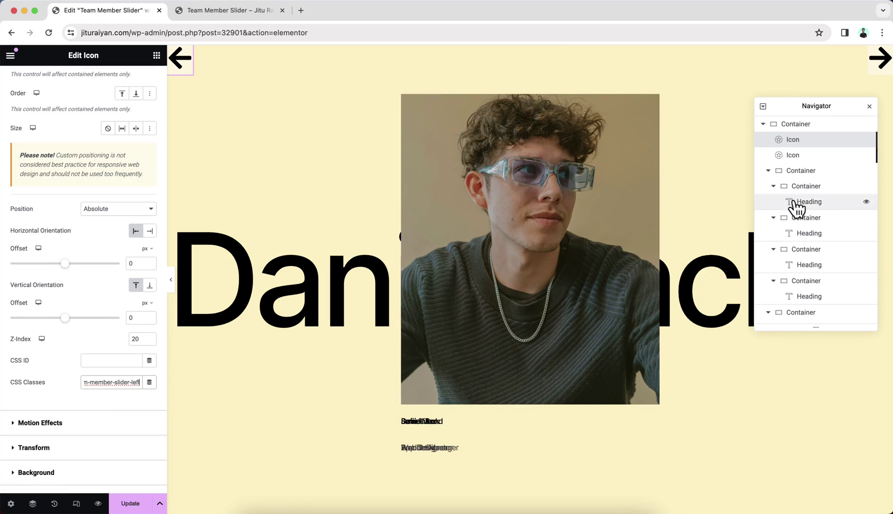
left_click(823, 157)
scroll(120, 389, "down", 7)
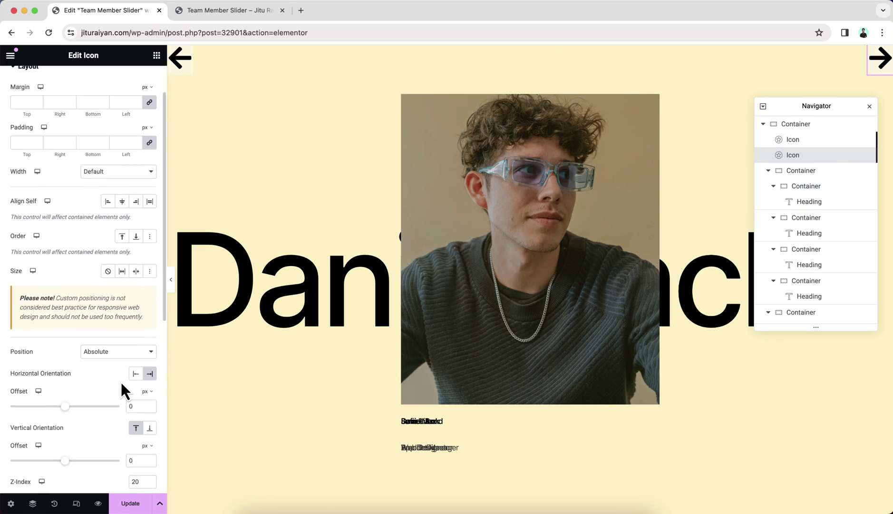
left_click(116, 399)
type("mdw-team-member-slider-right")
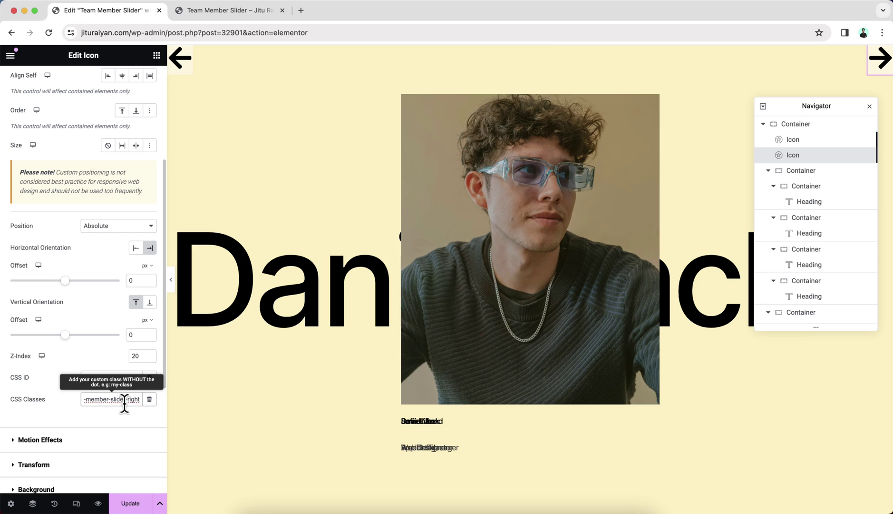
Assign mdw-team-member-slider-back to the name container and -front to the image container.
left_click(809, 171)
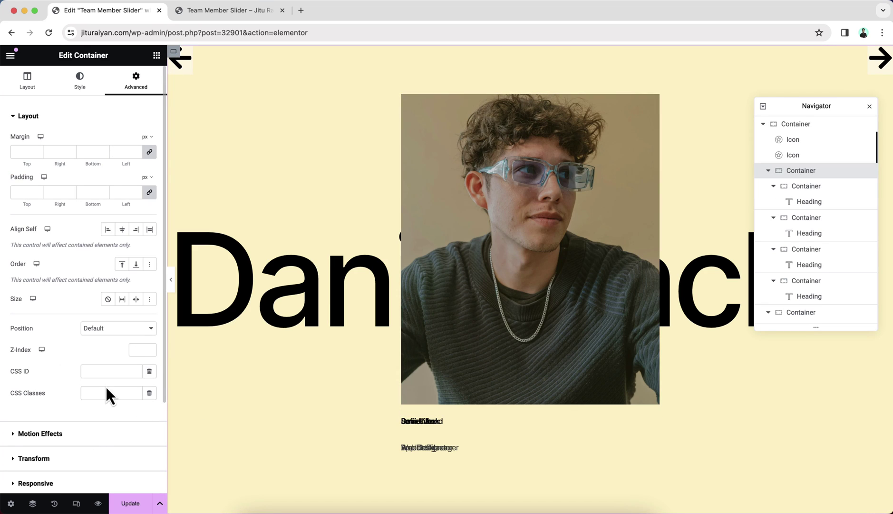
type("mdw-team-member-slider-back")
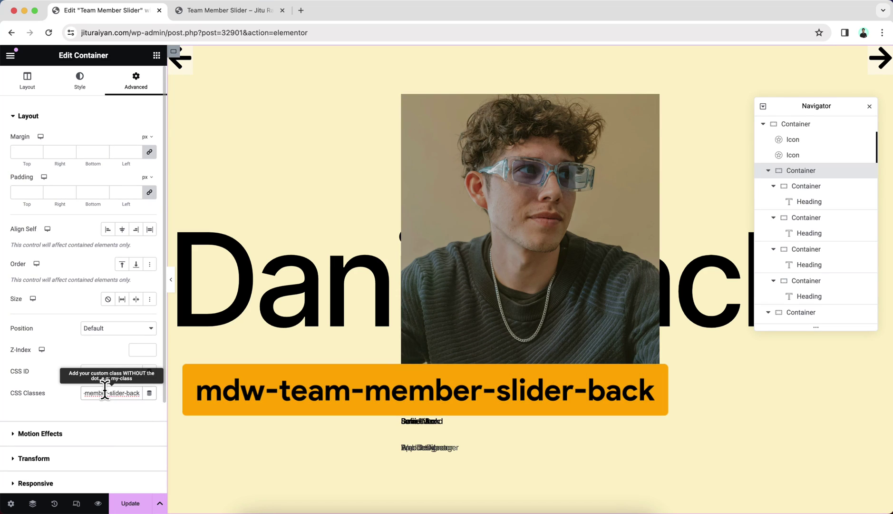
left_click(768, 171)
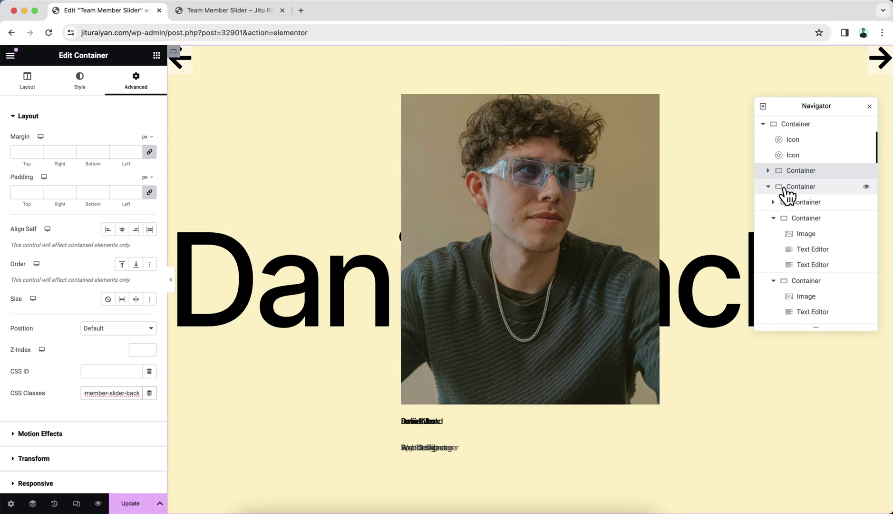
left_click(788, 187)
scroll(97, 428, "down", 5)
left_click(109, 391)
type("mdw-team-member-slider-front")
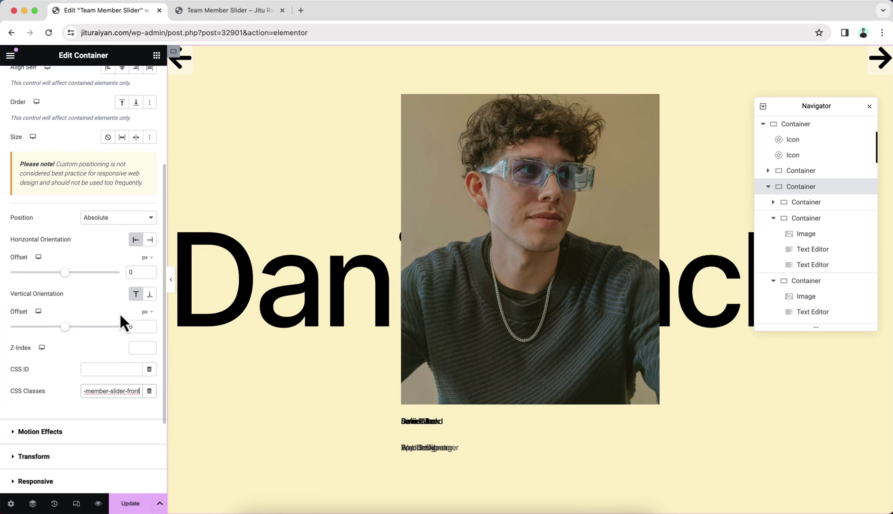
Add an HTML widget at the slider's top and paste the <style> CSS block into it.
left_click(157, 57)
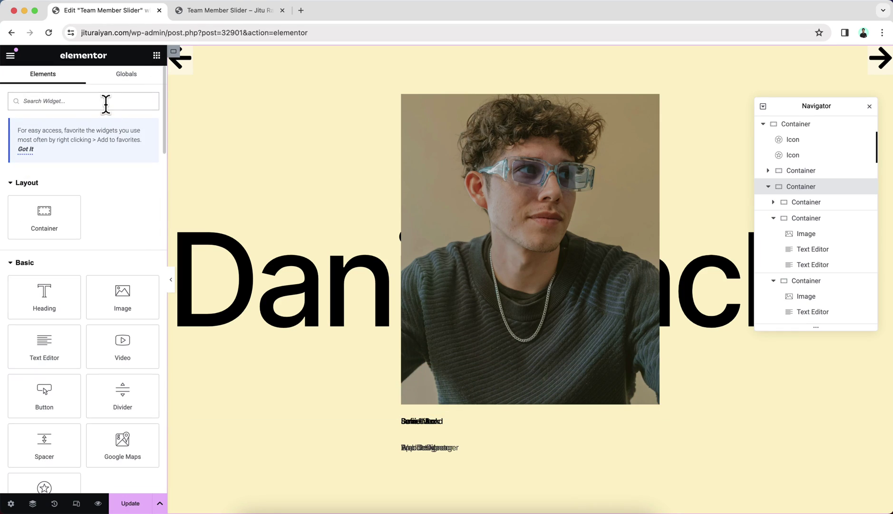
type("html")
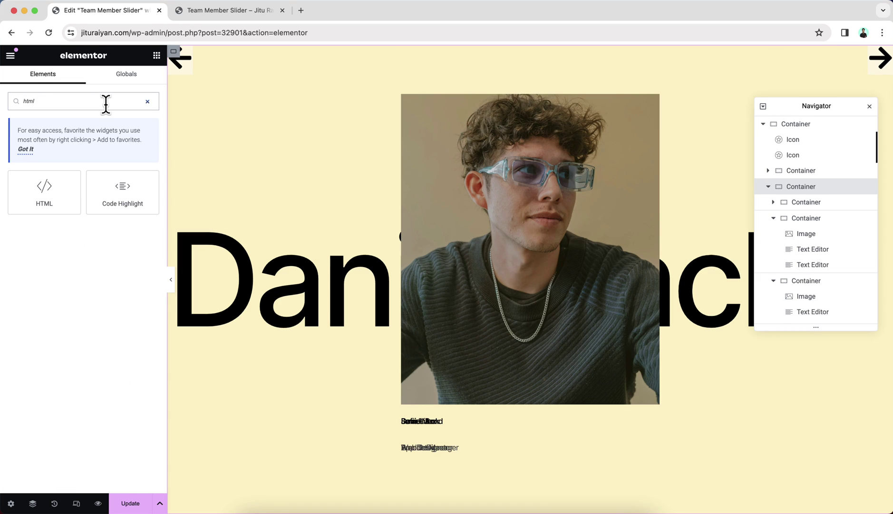
left_click_drag(44, 191, 877, 56)
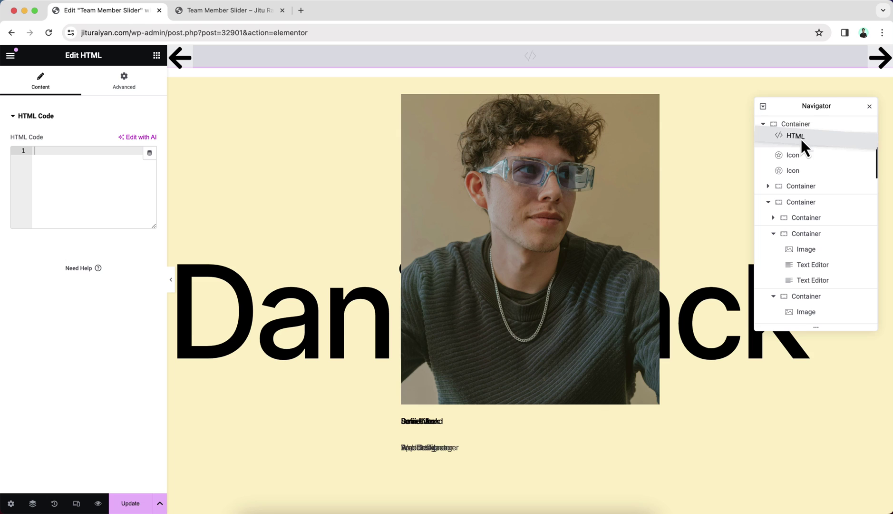
left_click_drag(803, 147, 805, 145)
left_click(79, 151)
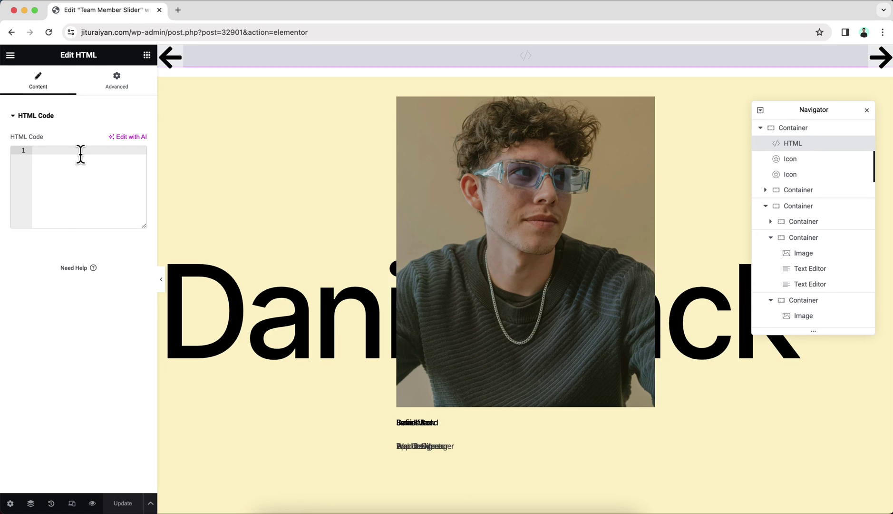
key("super+v")
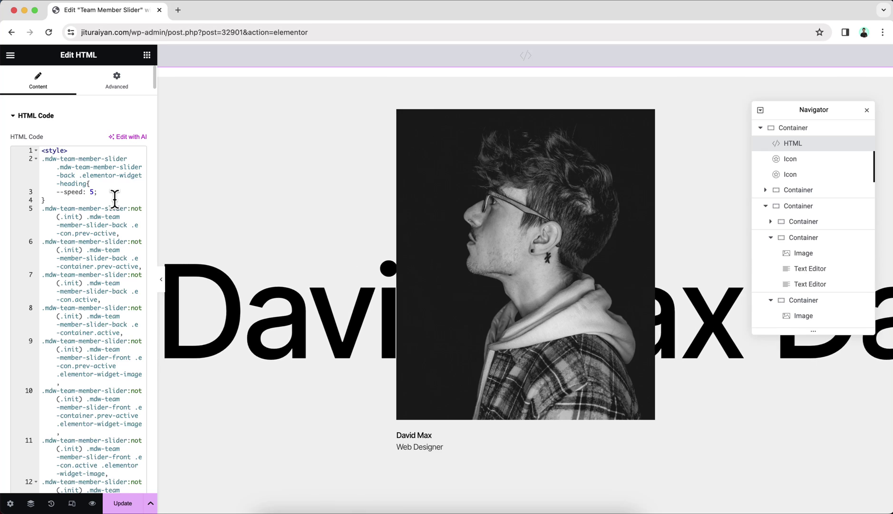
left_click(93, 503)
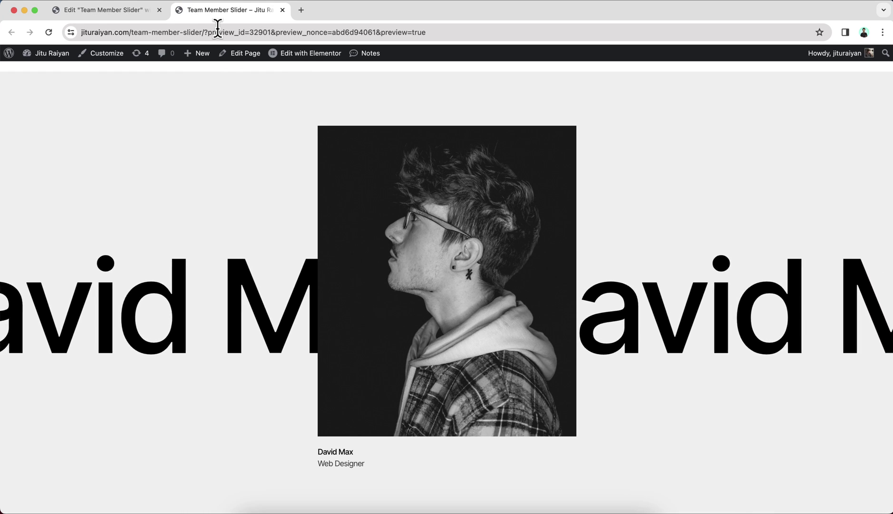
Advance the preview slider to the next team member, then go back to the editor tab.
left_click(732, 123)
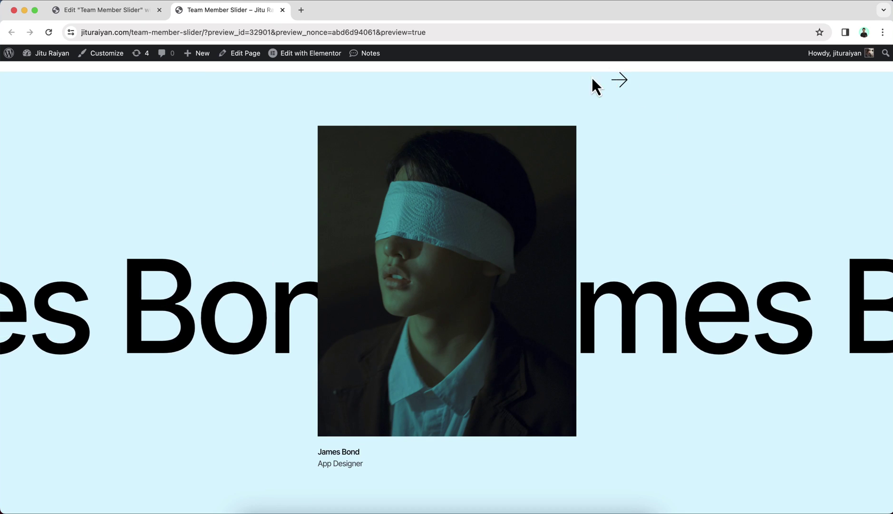
left_click(109, 14)
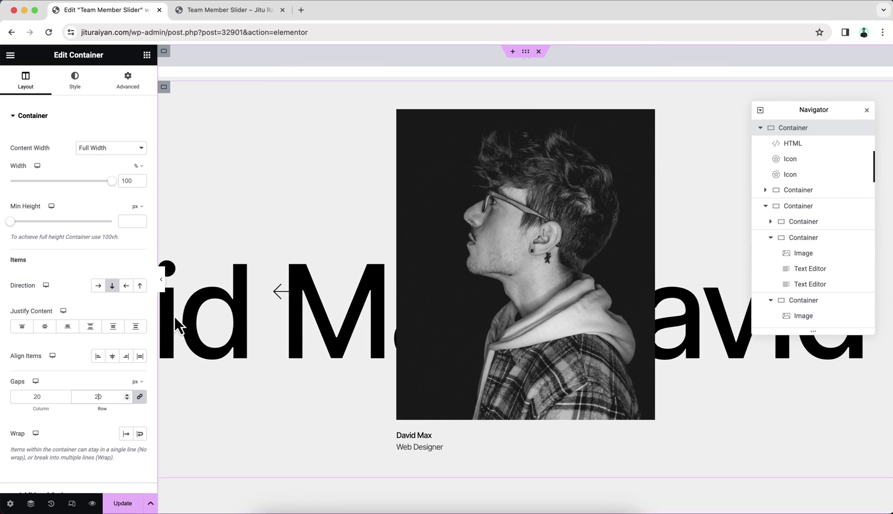
Set the slider container's Gaps to 0 and its Additional Options overflow to Hidden.
key("BackSpace")
key("BackSpace")
type("0")
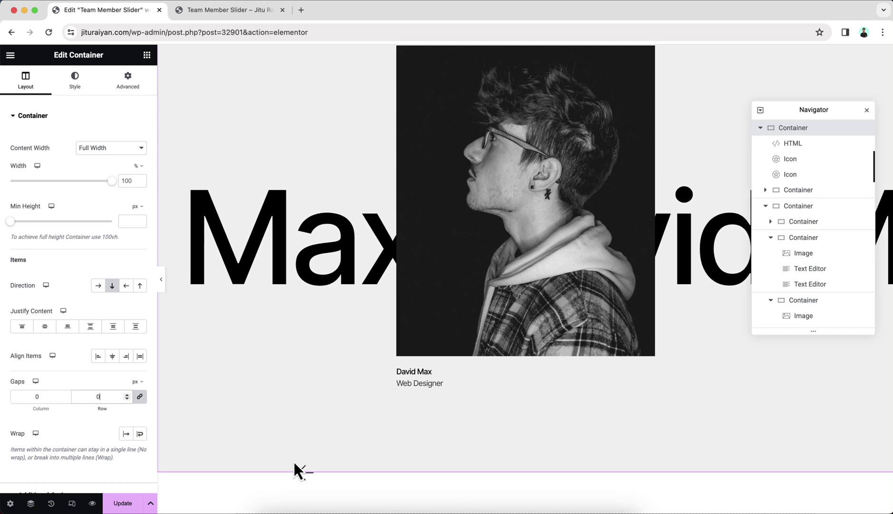
scroll(111, 440, "down", 2)
left_click(109, 418)
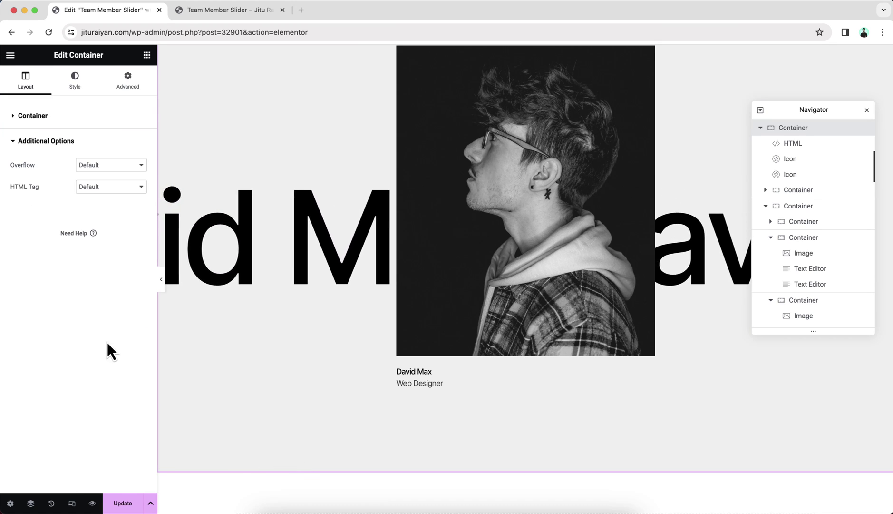
left_click(115, 166)
left_click(115, 176)
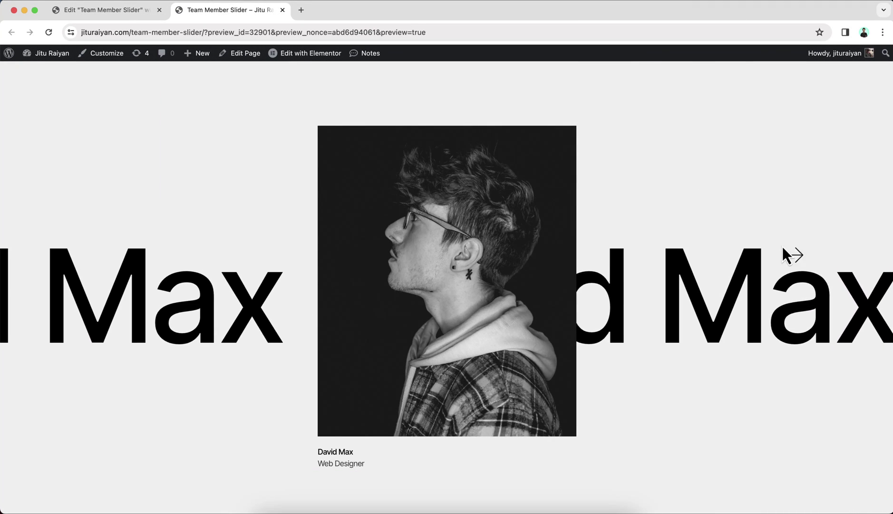
Shrink the preview to mobile width, advance two slides, then go back one.
left_click_drag(892, 193, 259, 193)
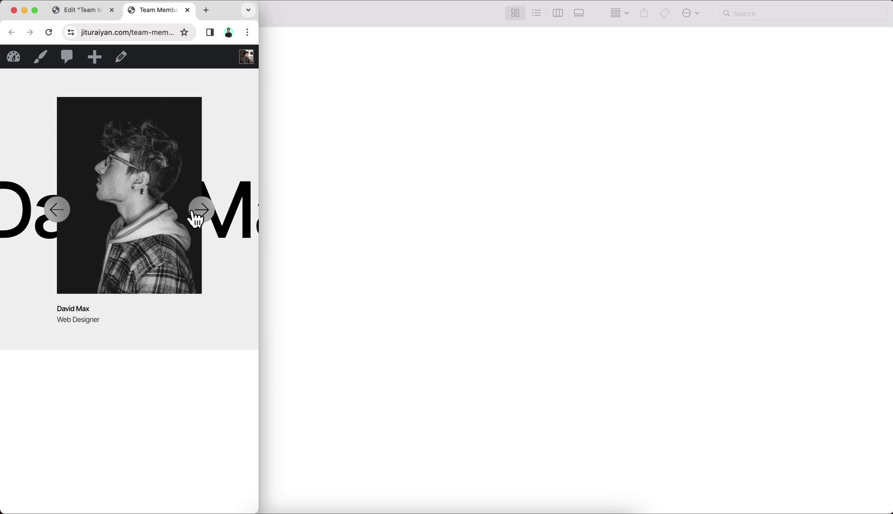
left_click(201, 210)
left_click(202, 211)
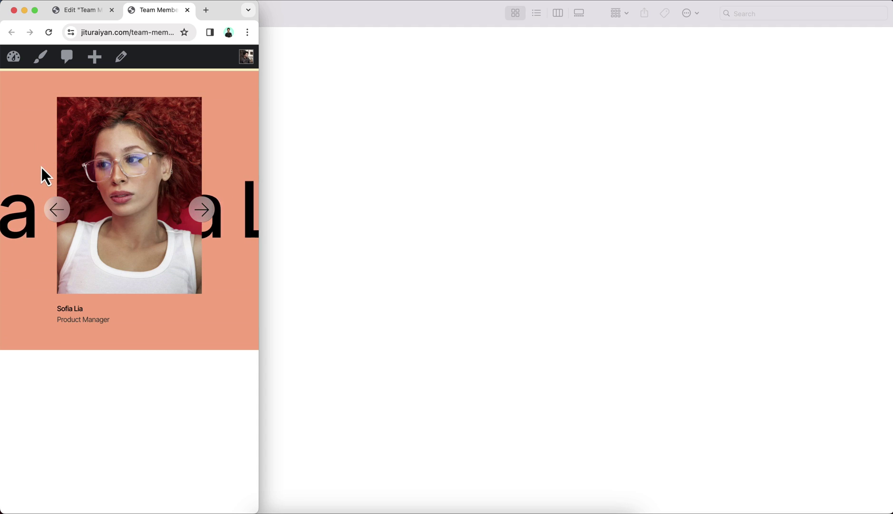
left_click(57, 210)
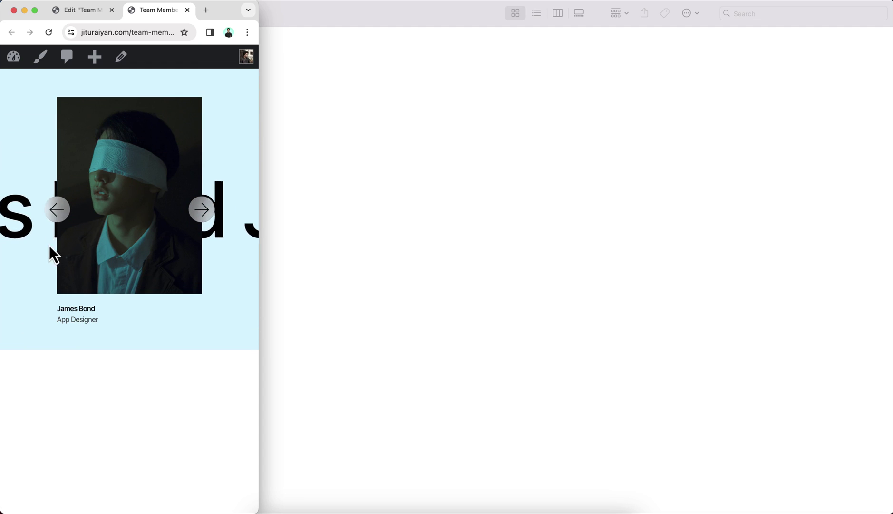